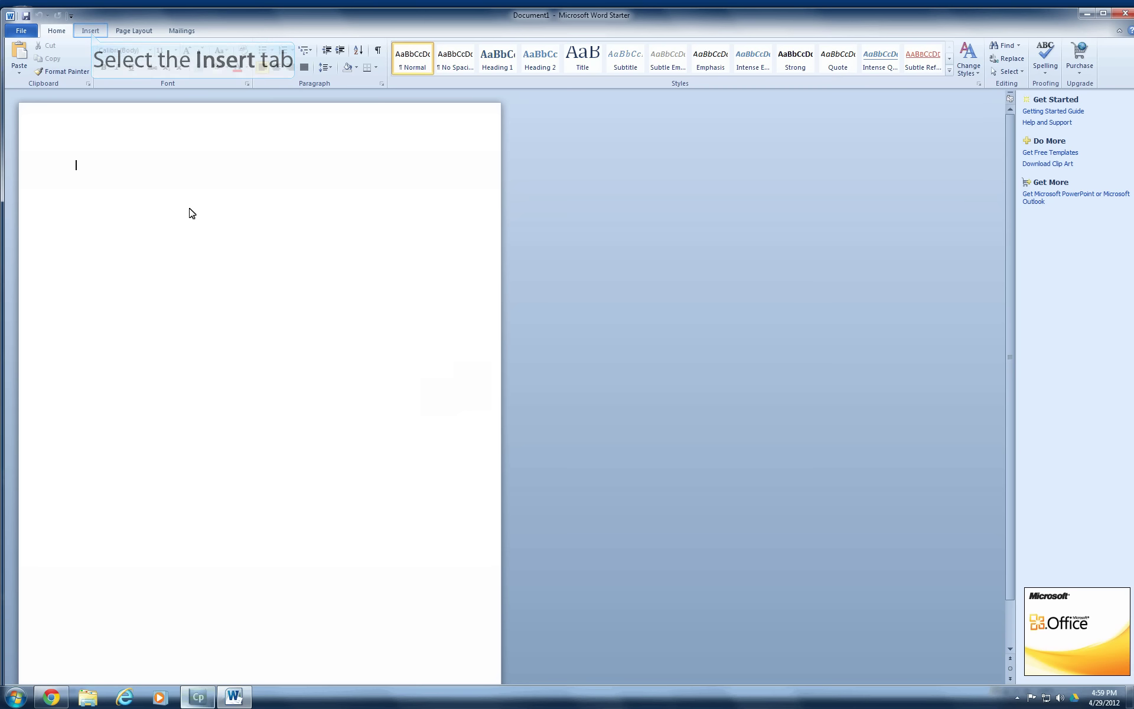
Step: Insert a Plain Number 3 page number at the top of the page and add "Lastname" before the number
click(91, 32)
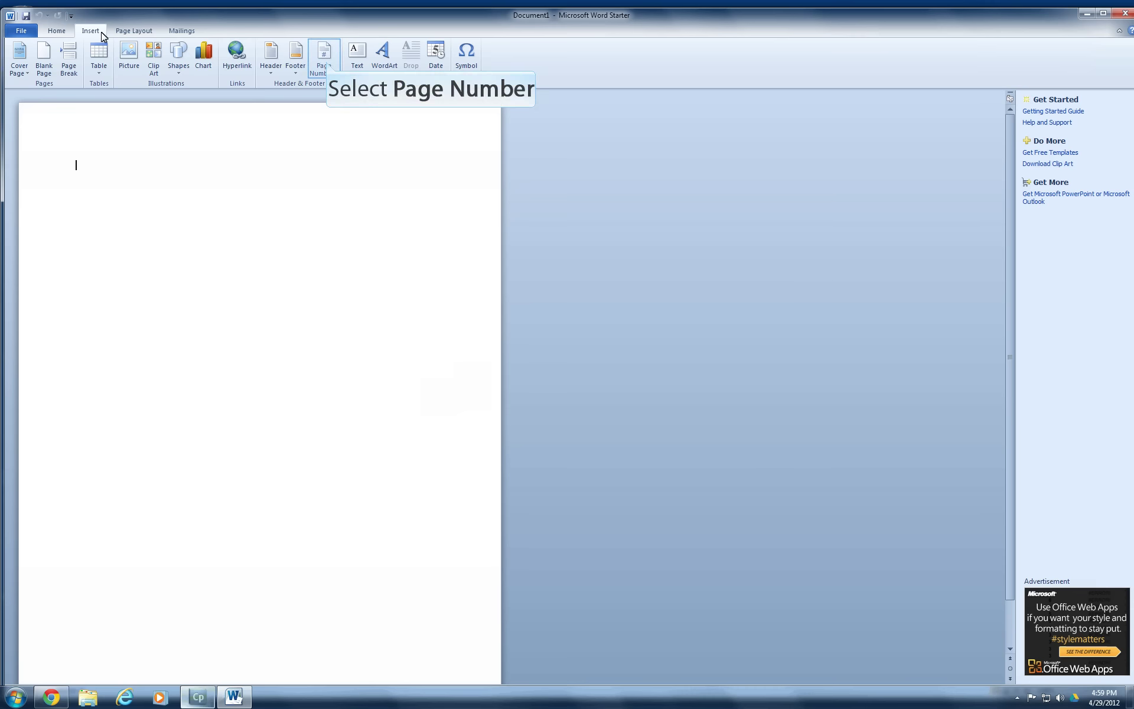
click(326, 65)
mouse_move(343, 92)
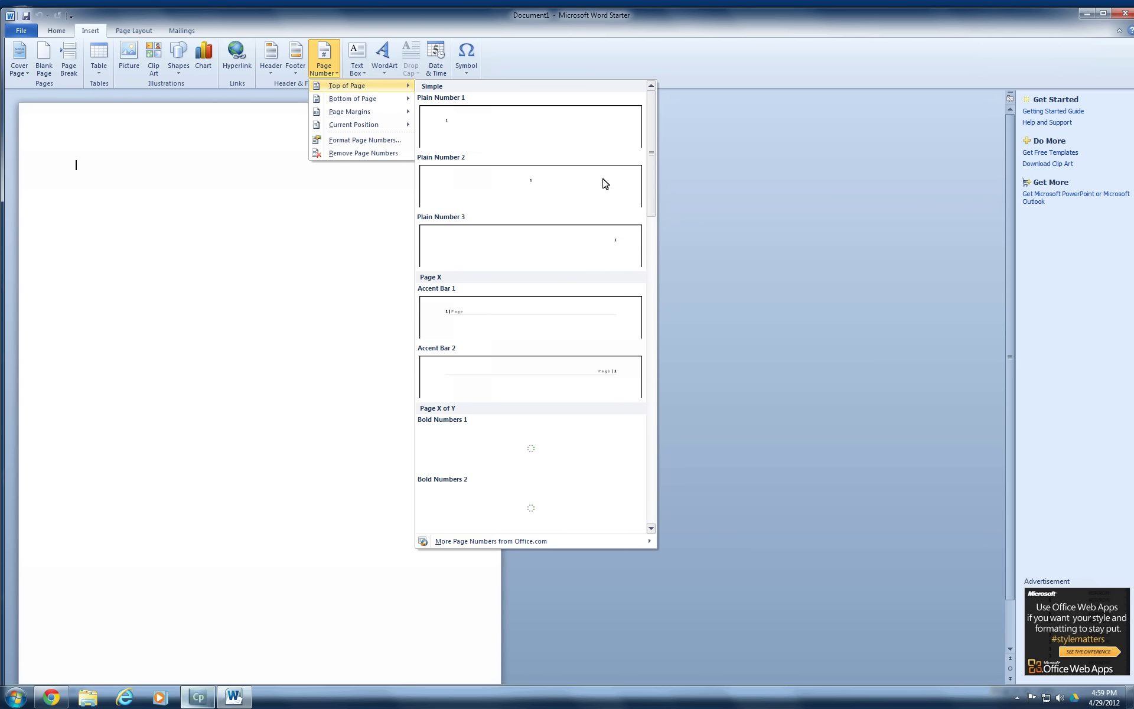
click(620, 251)
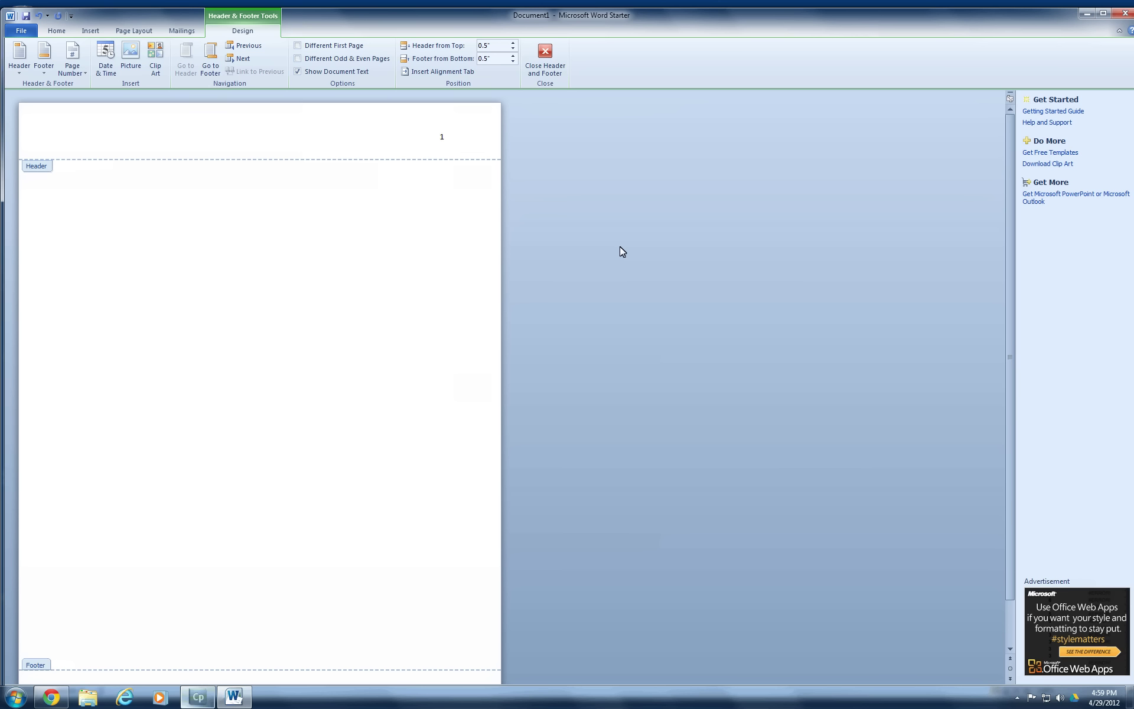
text(astname)
Step: Set all the header text to Arial, size 12, and return to the document body
right_click(430, 137)
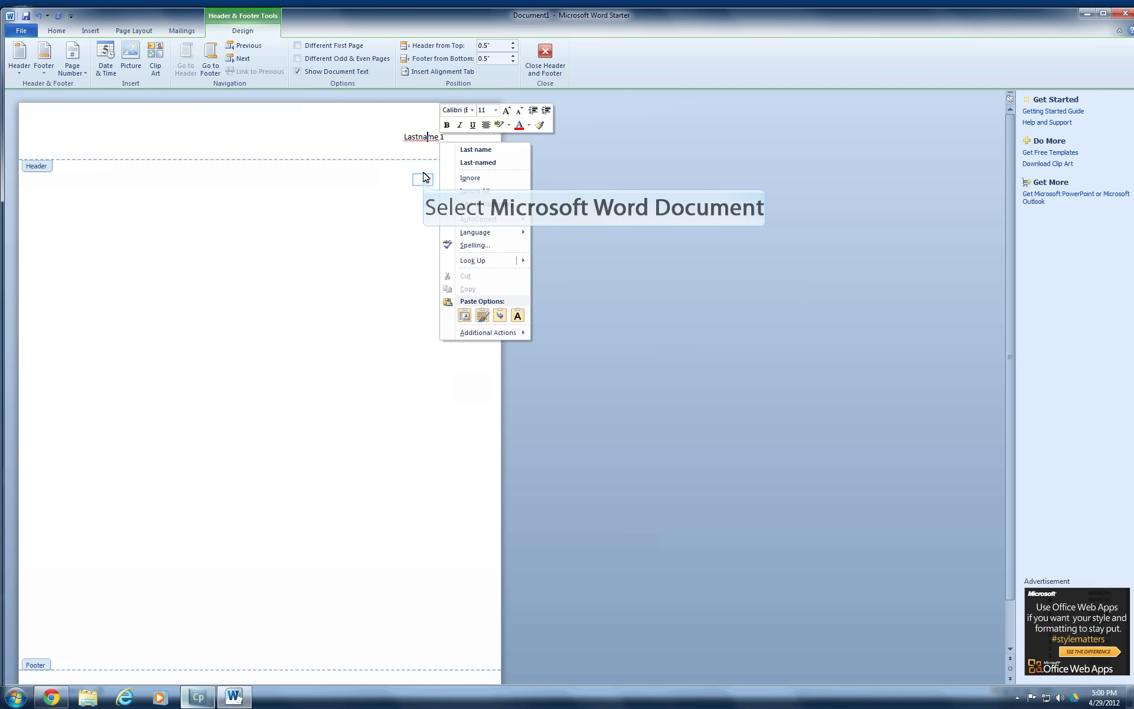
click(430, 154)
key(ctrl+a)
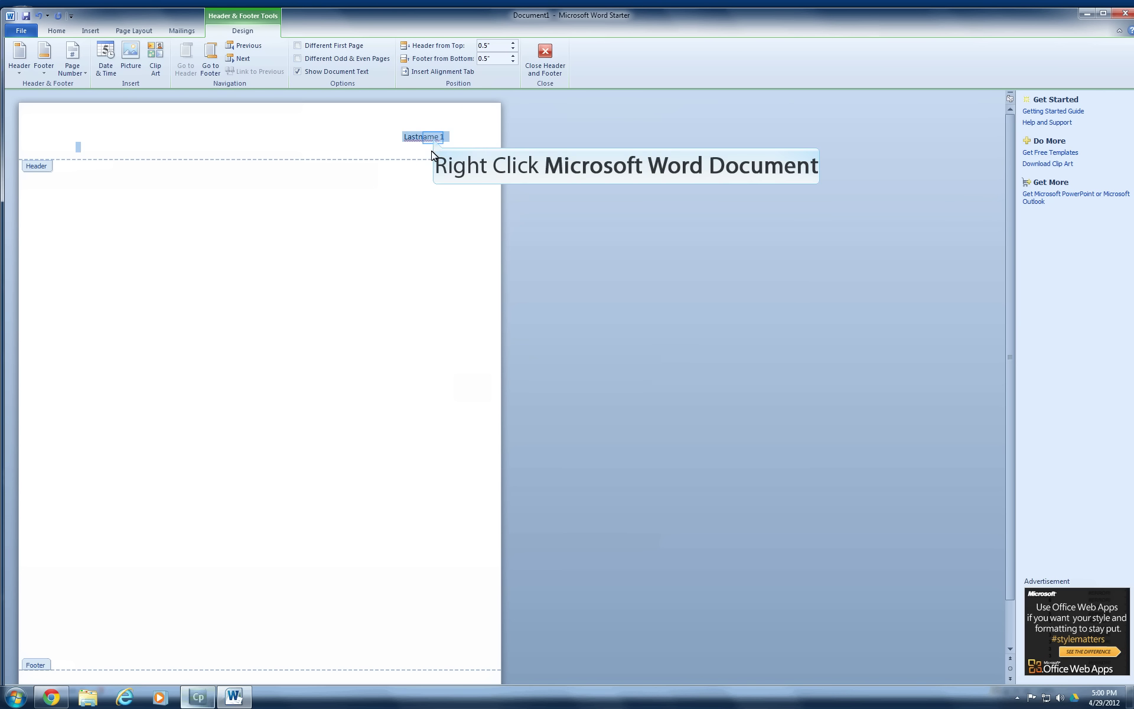
right_click(434, 140)
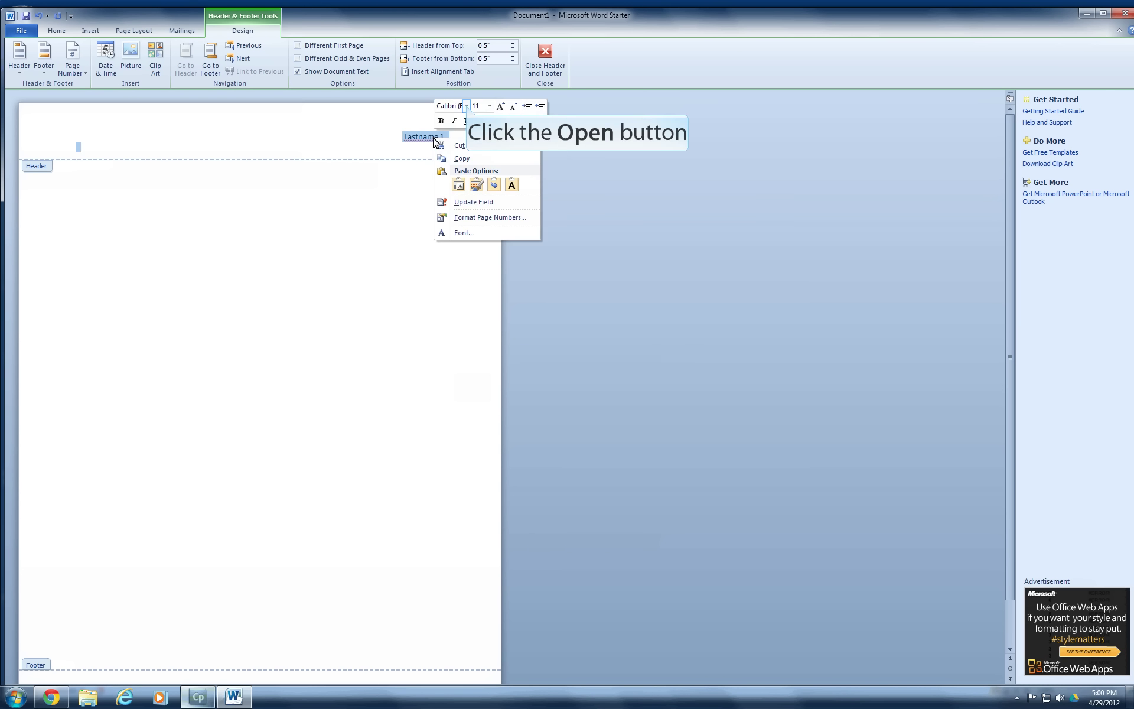
click(467, 106)
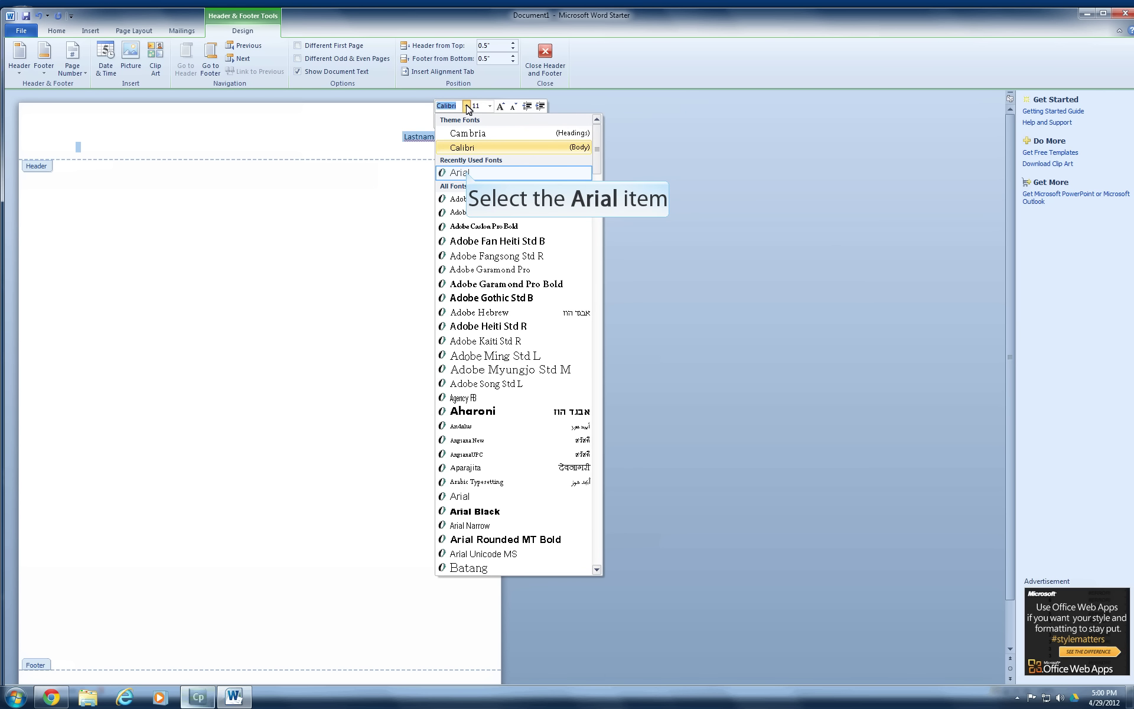
click(466, 174)
click(489, 106)
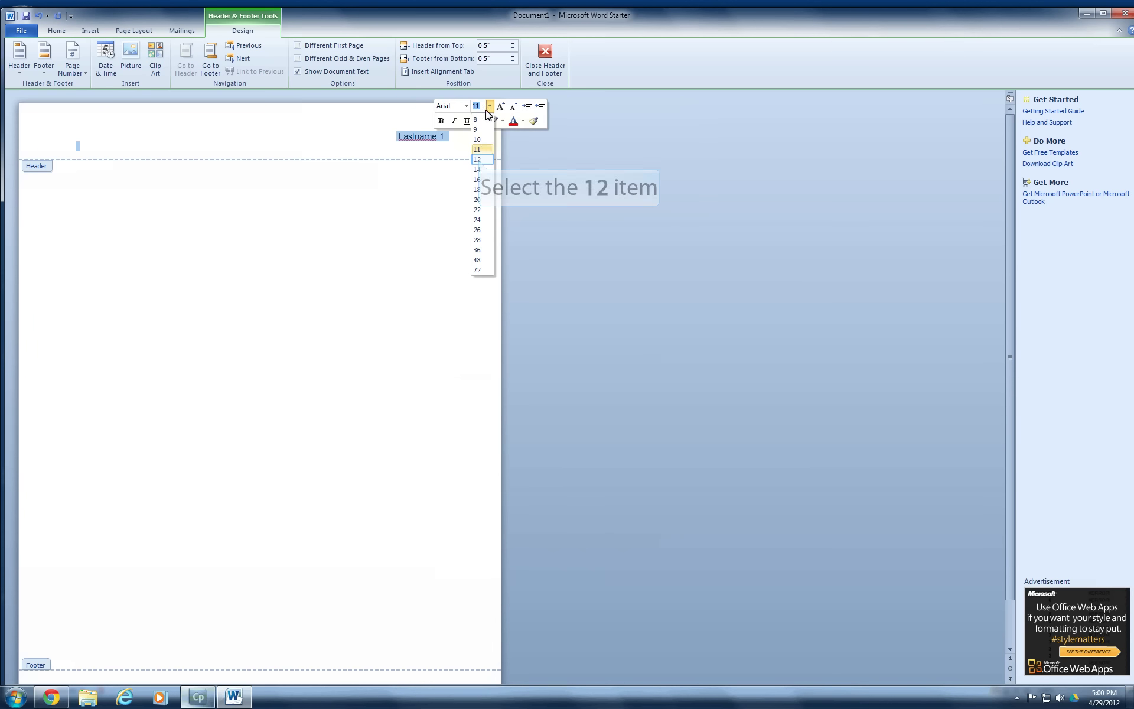
click(479, 161)
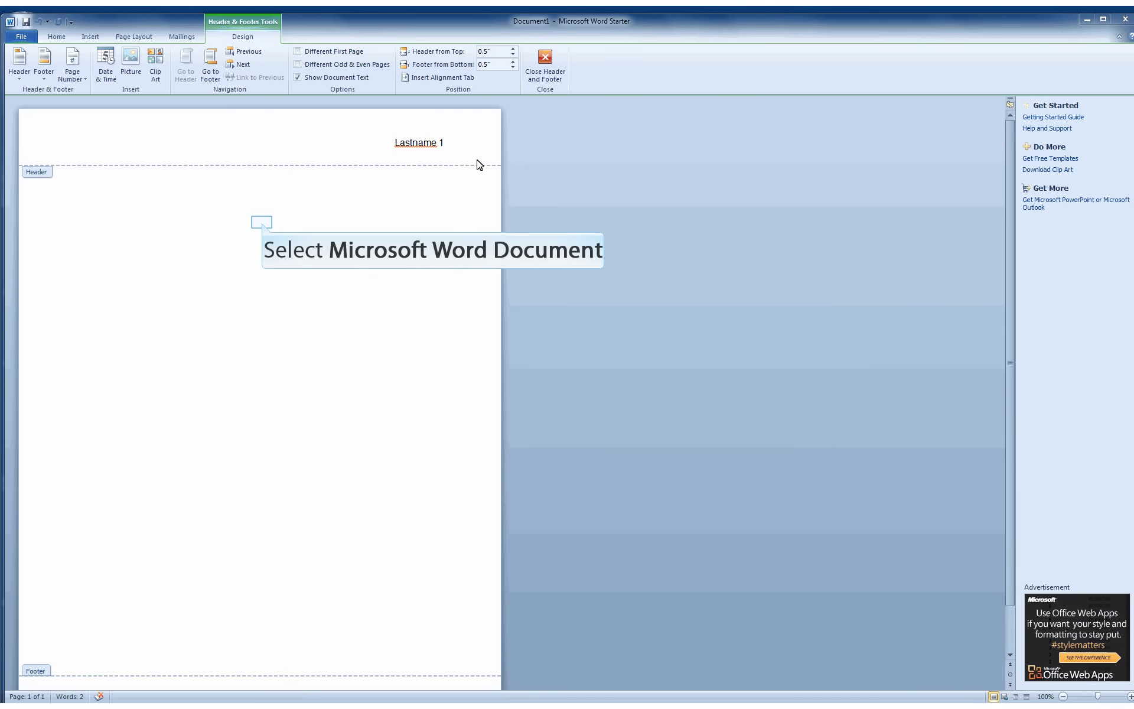
double_click(253, 224)
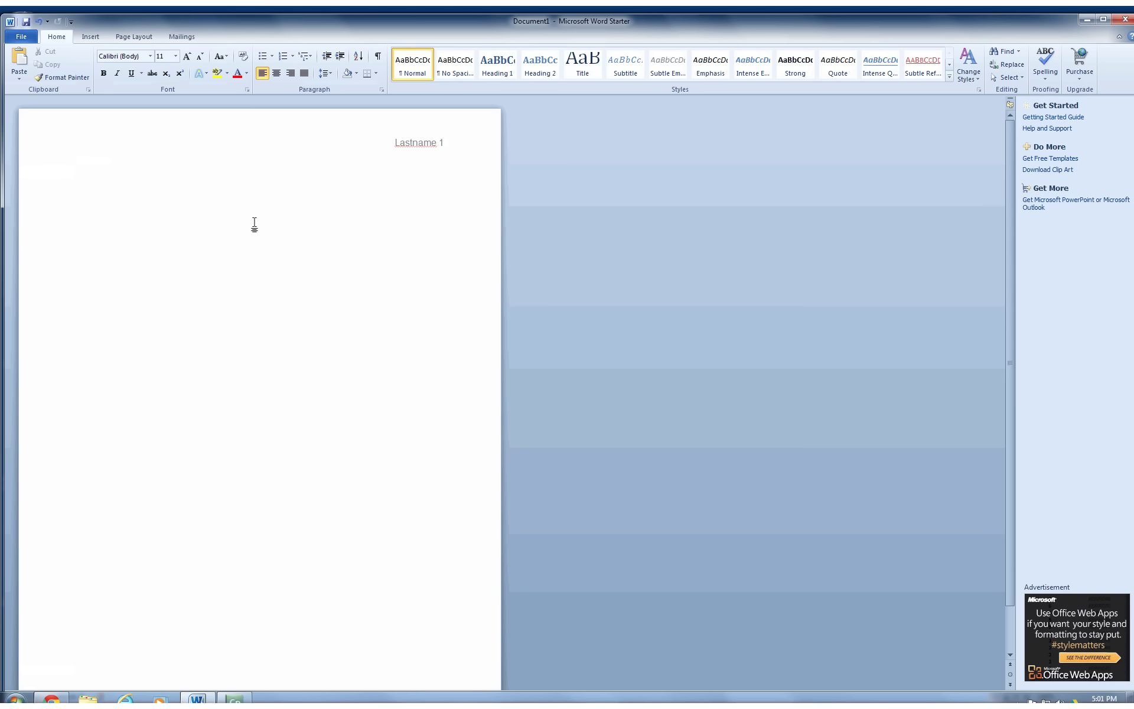
Step: Enter the heading lines "First Name Last Name", "Instructor Name", "Course Title" and "Date", each in its own paragraph
text(First Name)
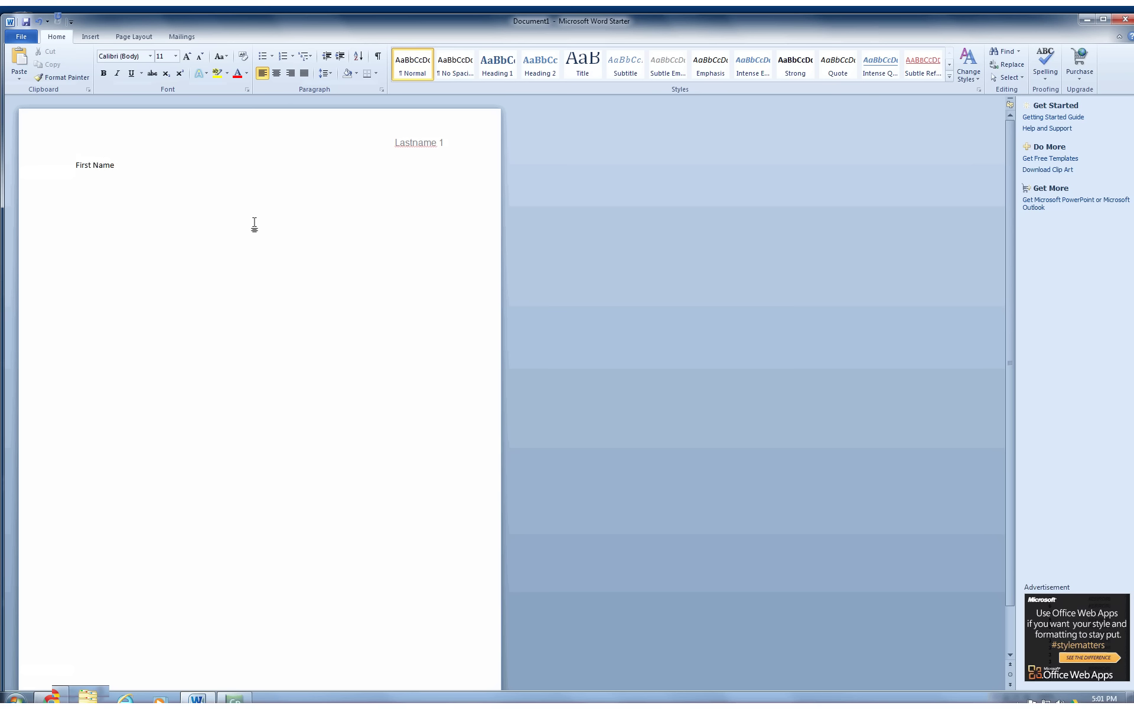
text( Last Name)
key(Return)
text(Instructor Name)
key(Return)
text(Co)
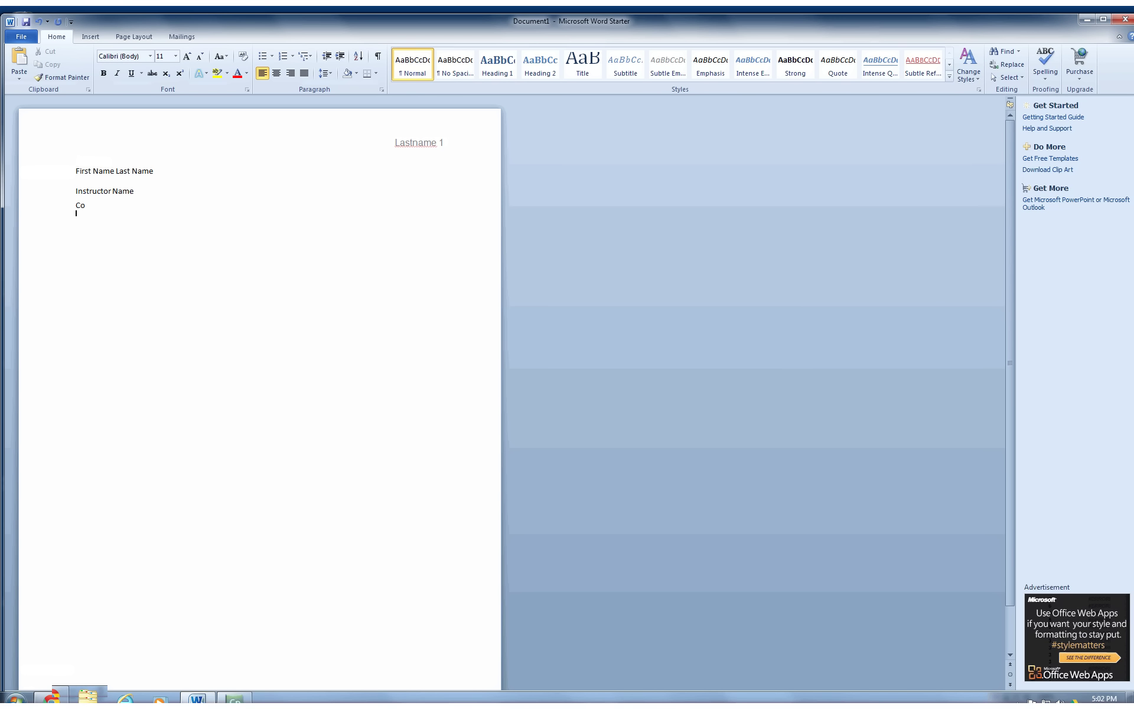
text(urse Title)
key(Return)
text(Date)
key(Return)
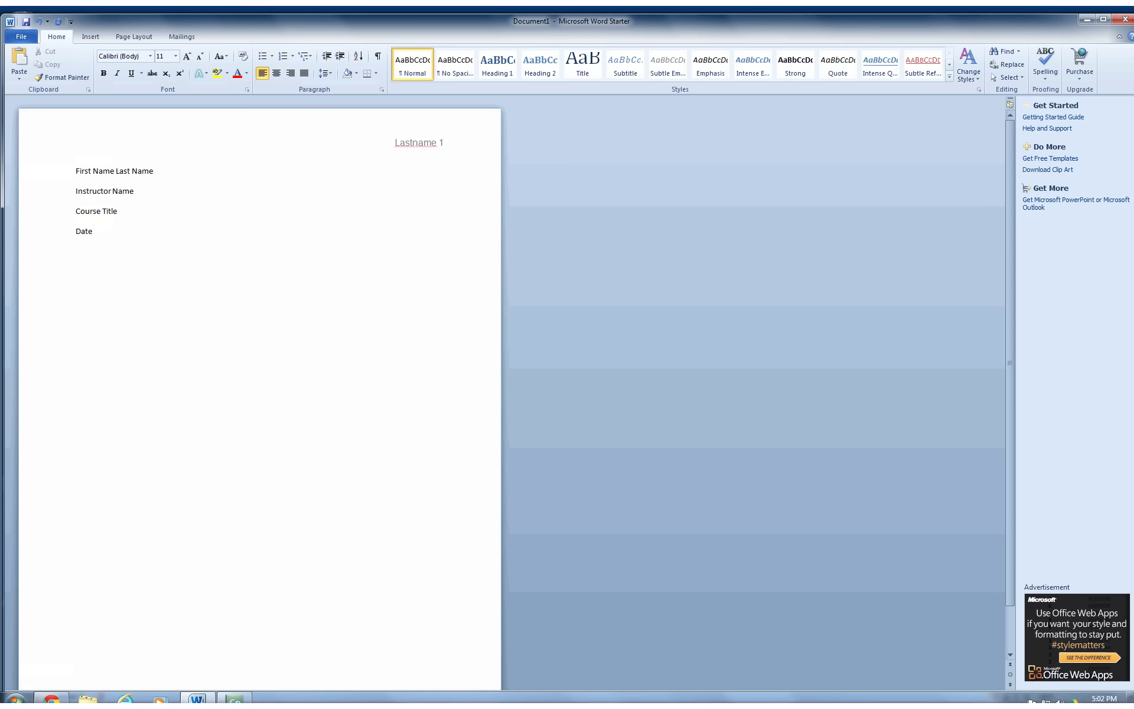
Step: Add the line "Unique Title" below the date and start a new paragraph after it
text(U)
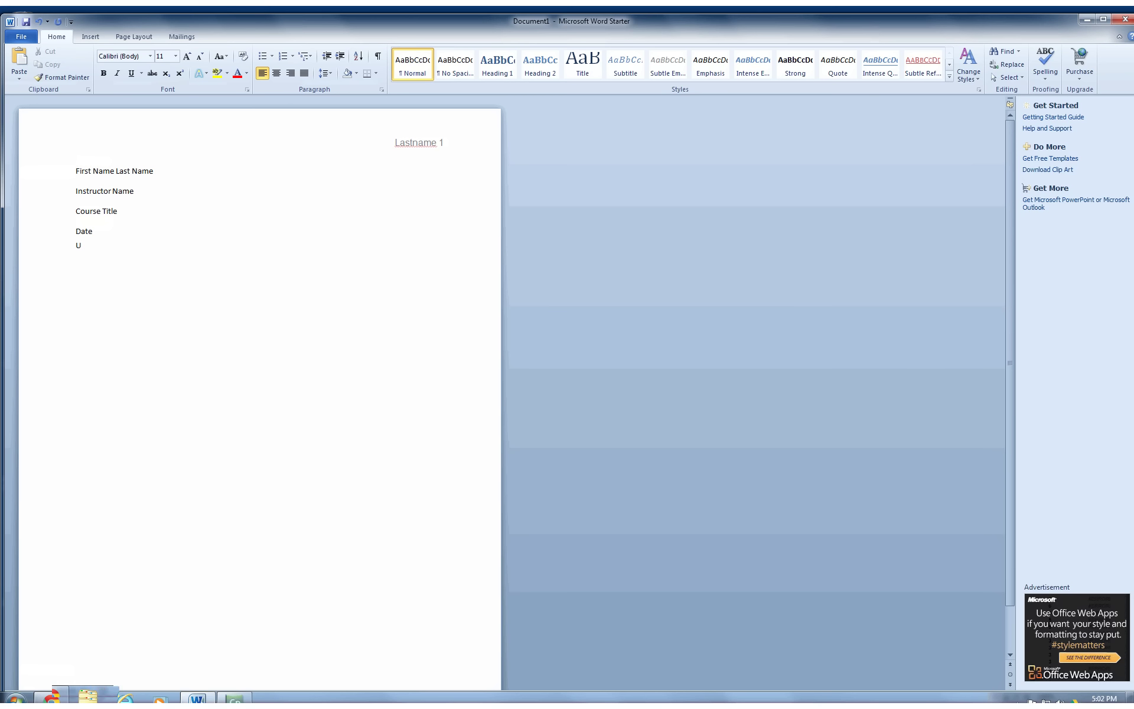
text(nique Title)
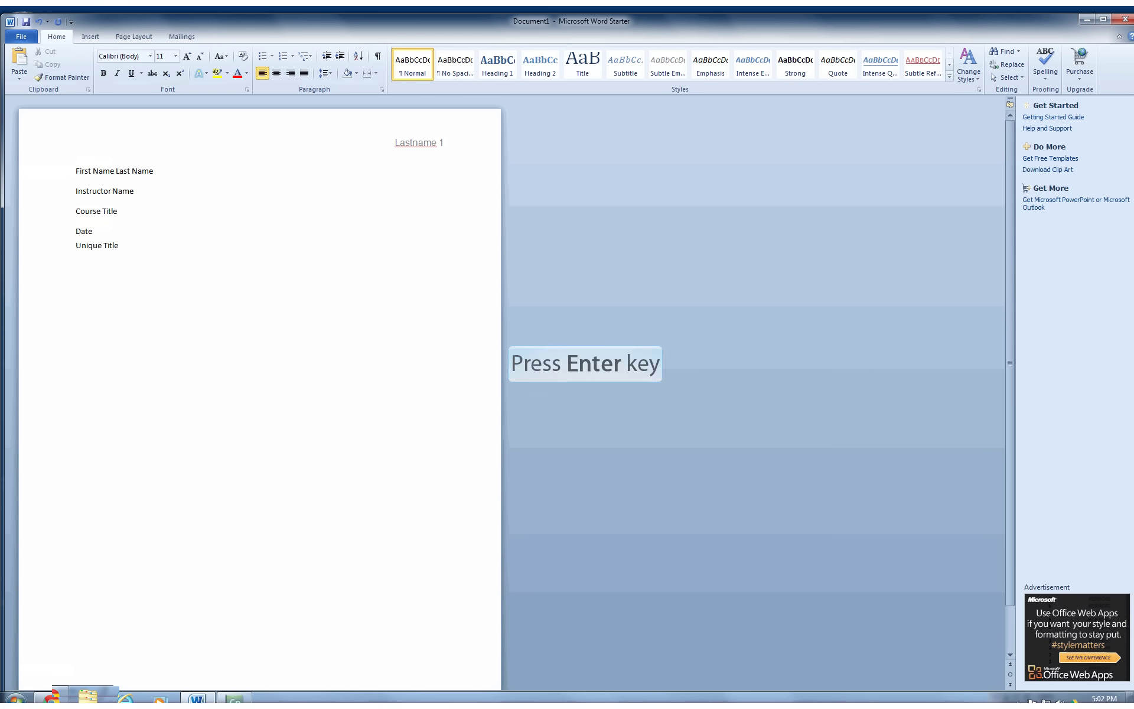
key(Return)
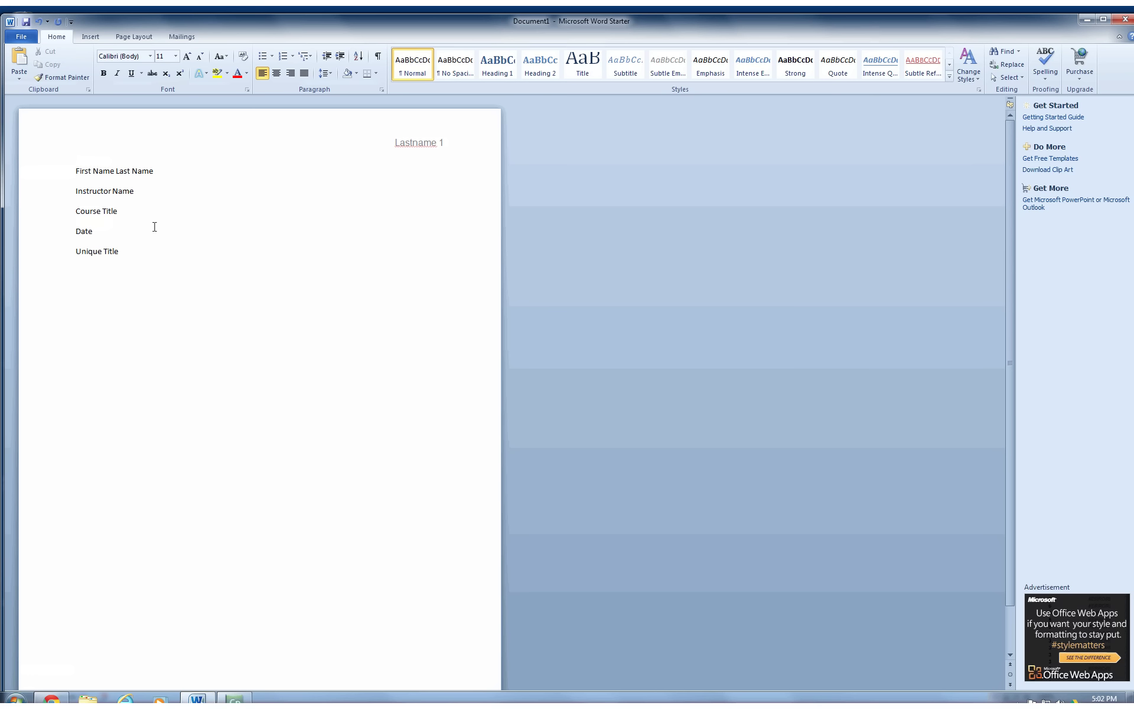
Step: Set all the body text to Arial, size 12
key(ctrl+a)
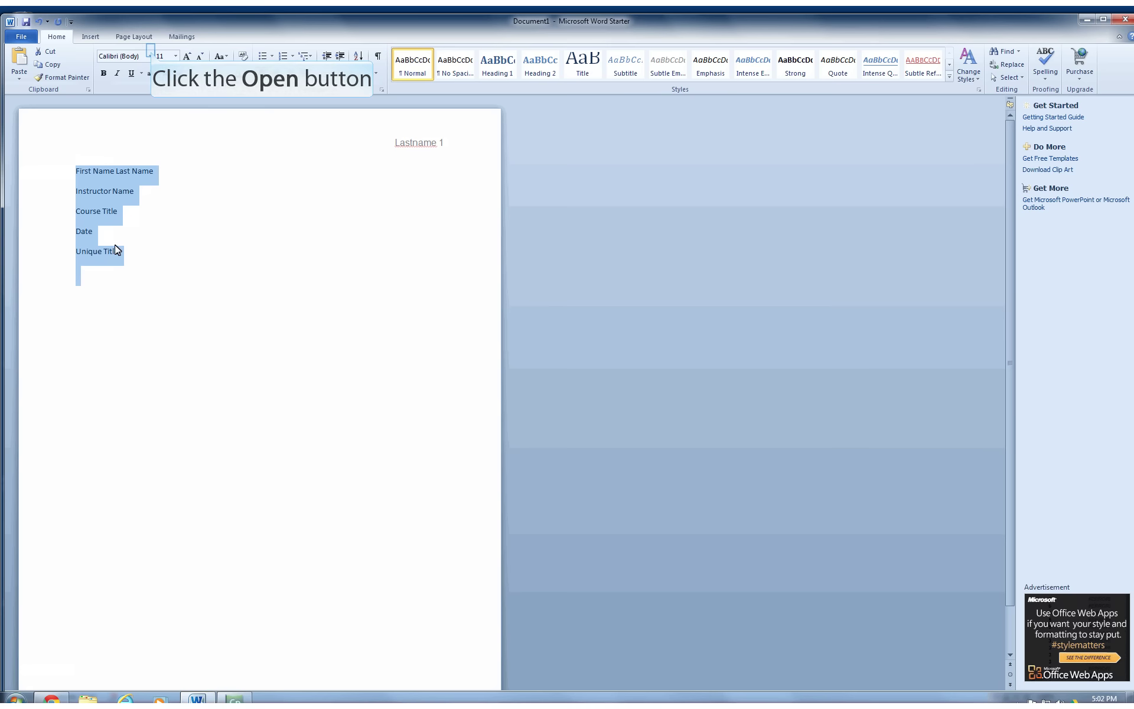
click(151, 56)
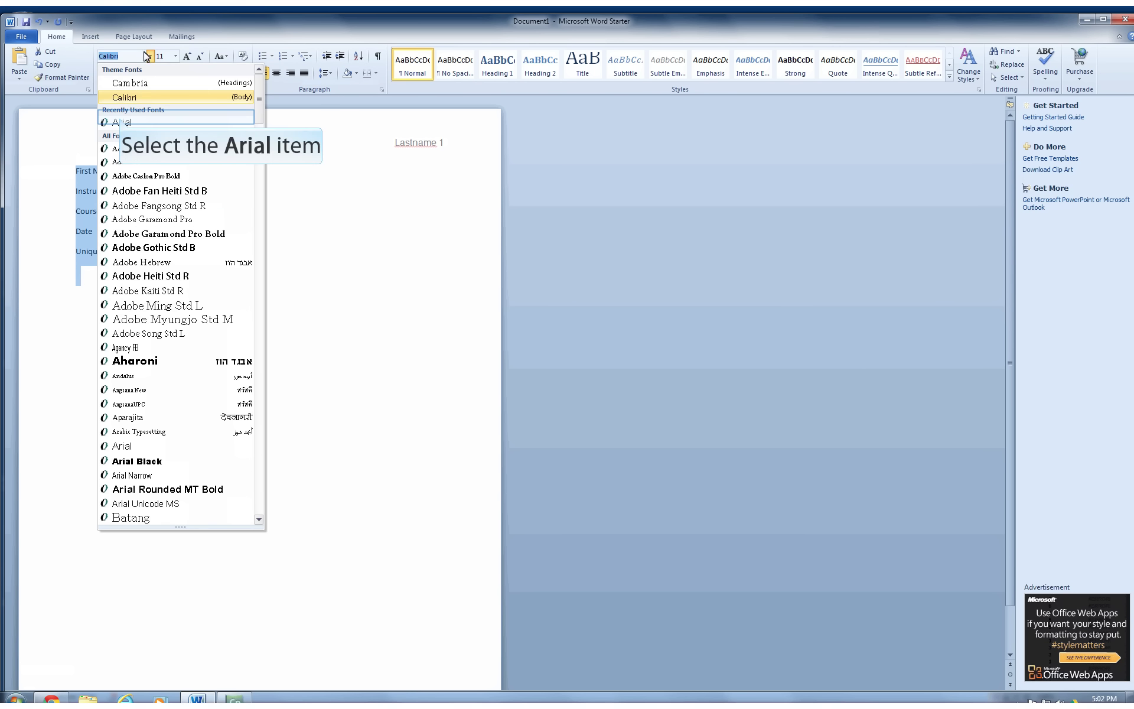
click(120, 122)
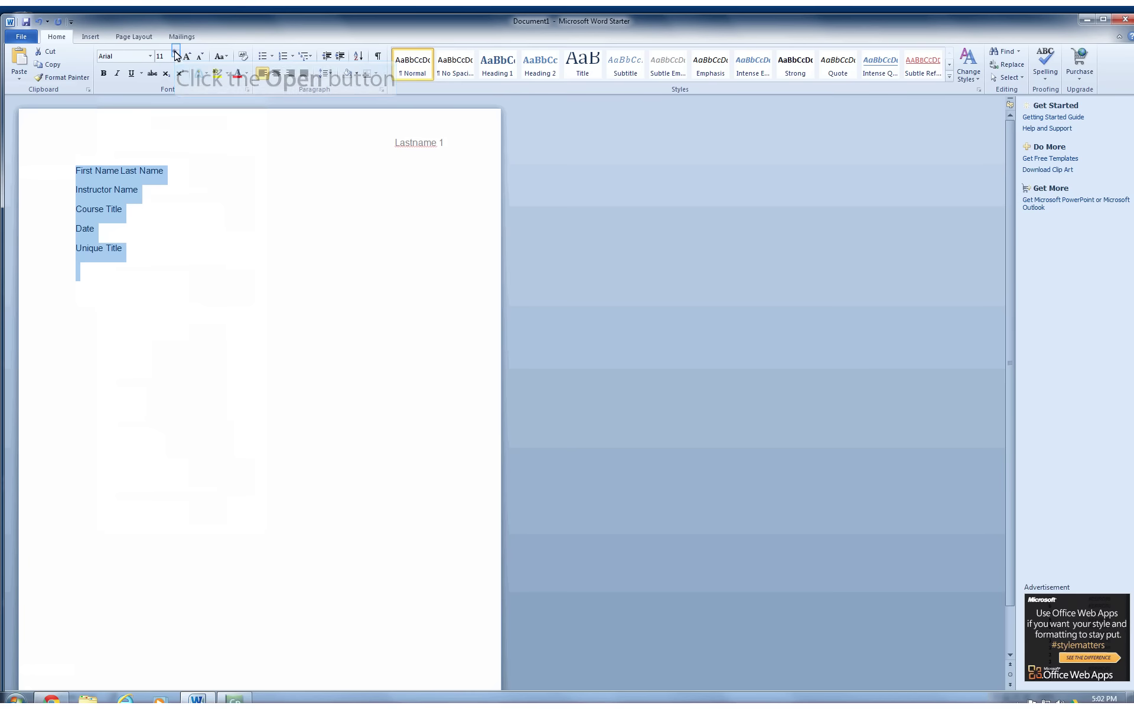
click(176, 56)
click(168, 110)
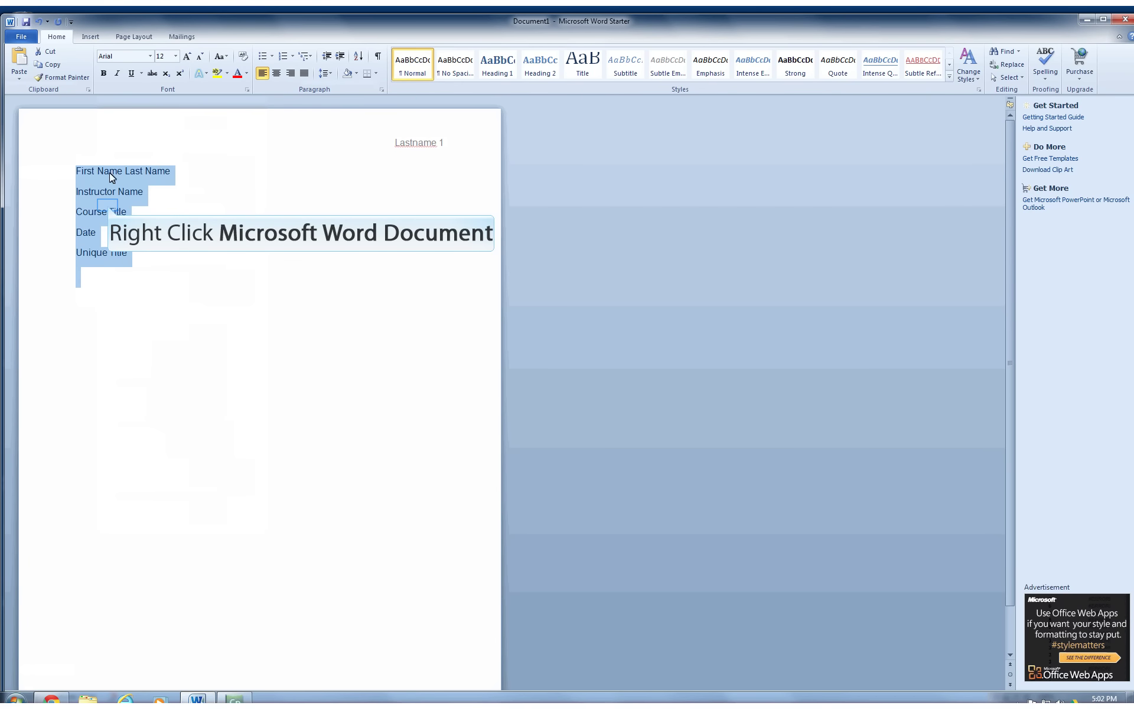
Step: Give all body paragraphs double line spacing and 0 pt after, with no added space between paragraphs of the same style
right_click(108, 207)
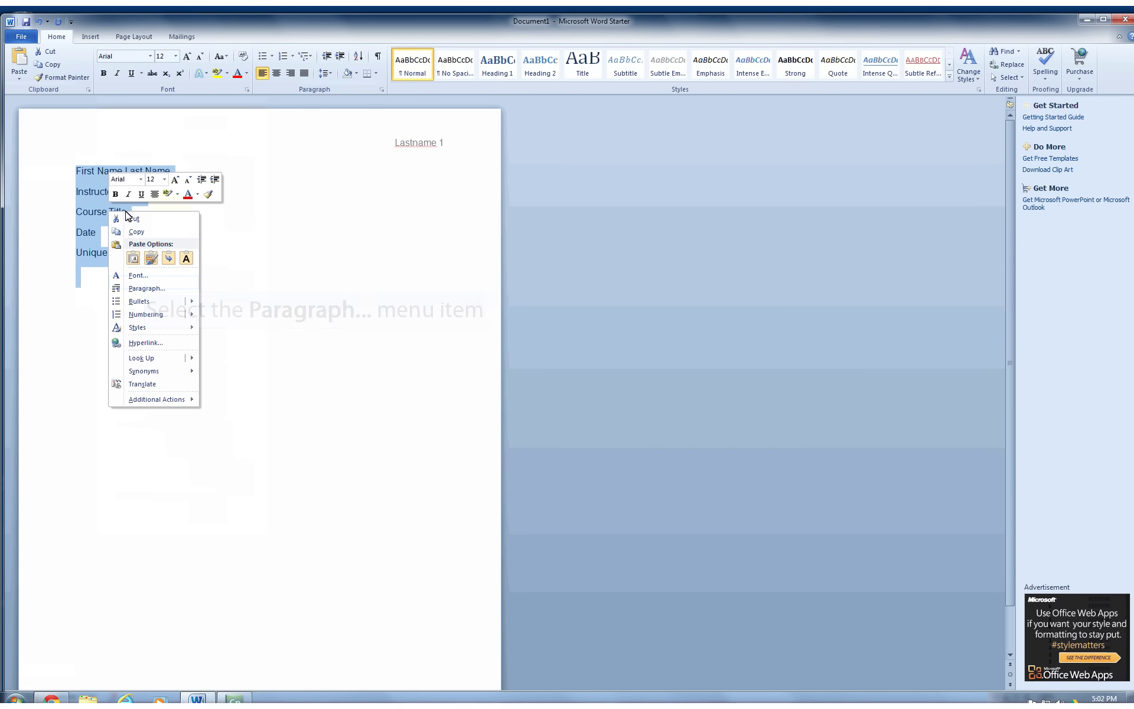
click(146, 288)
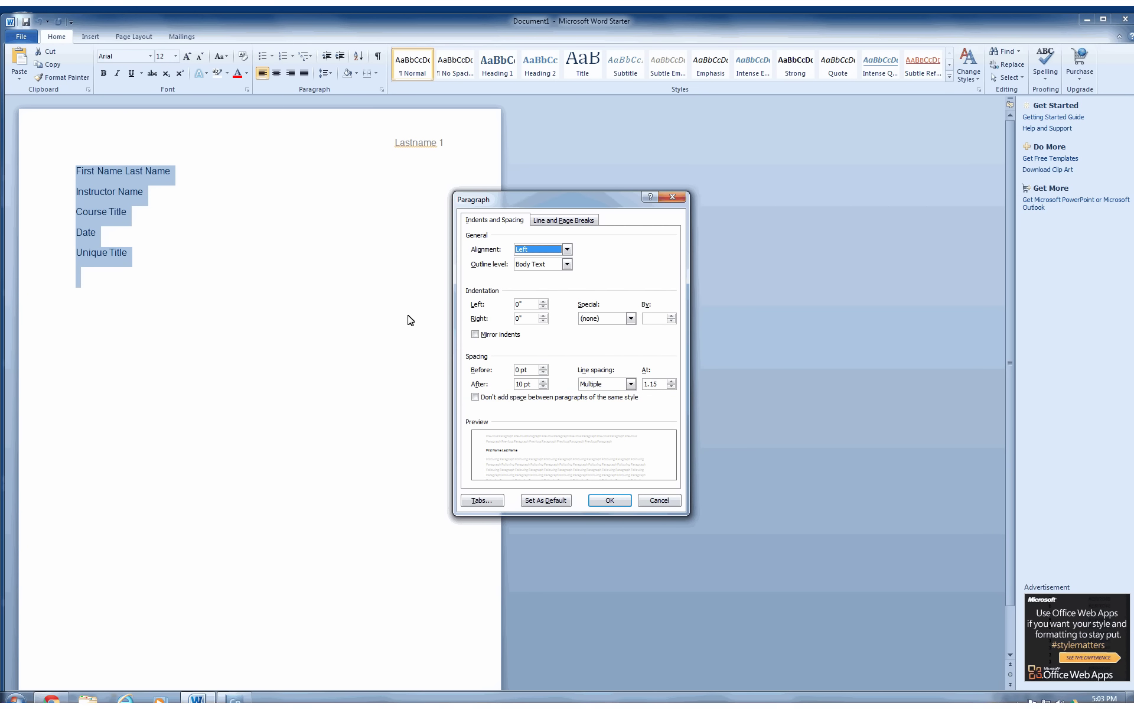
click(475, 396)
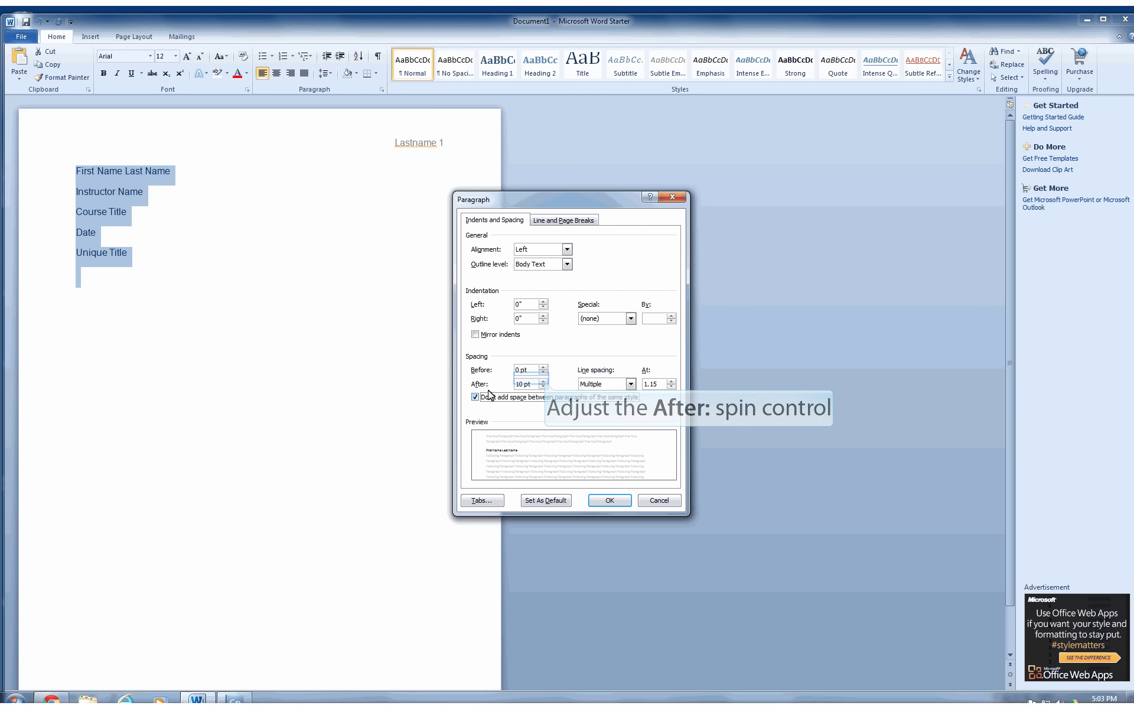
click(544, 387)
click(544, 387)
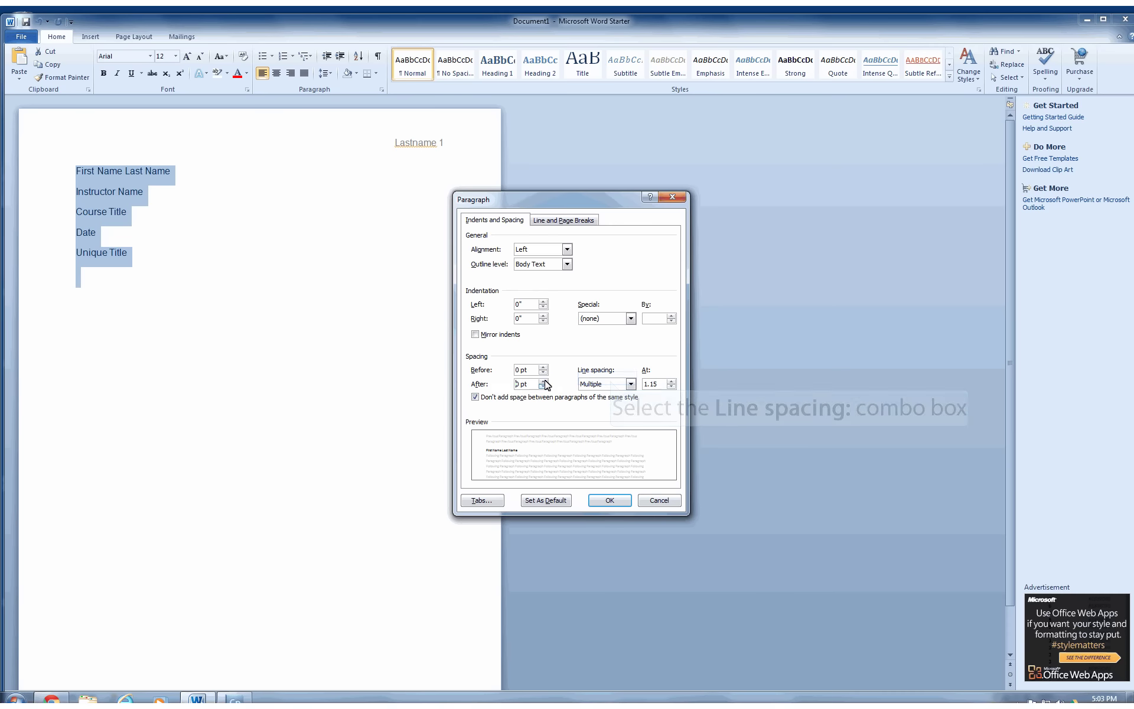
click(602, 385)
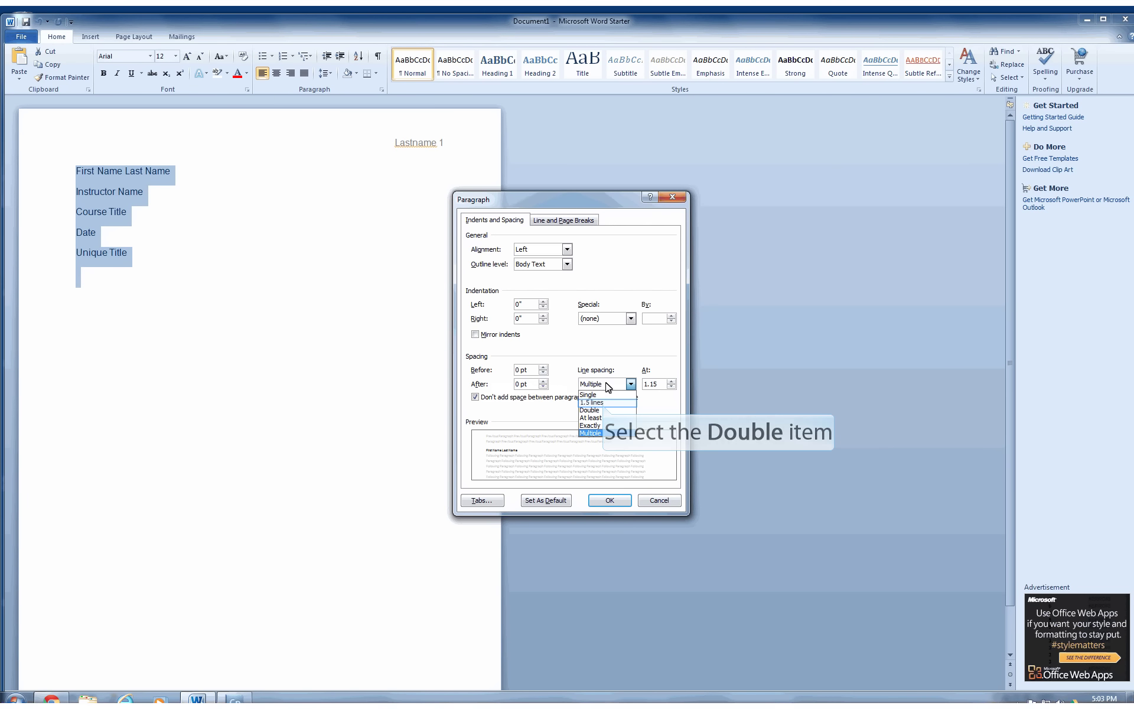
click(604, 409)
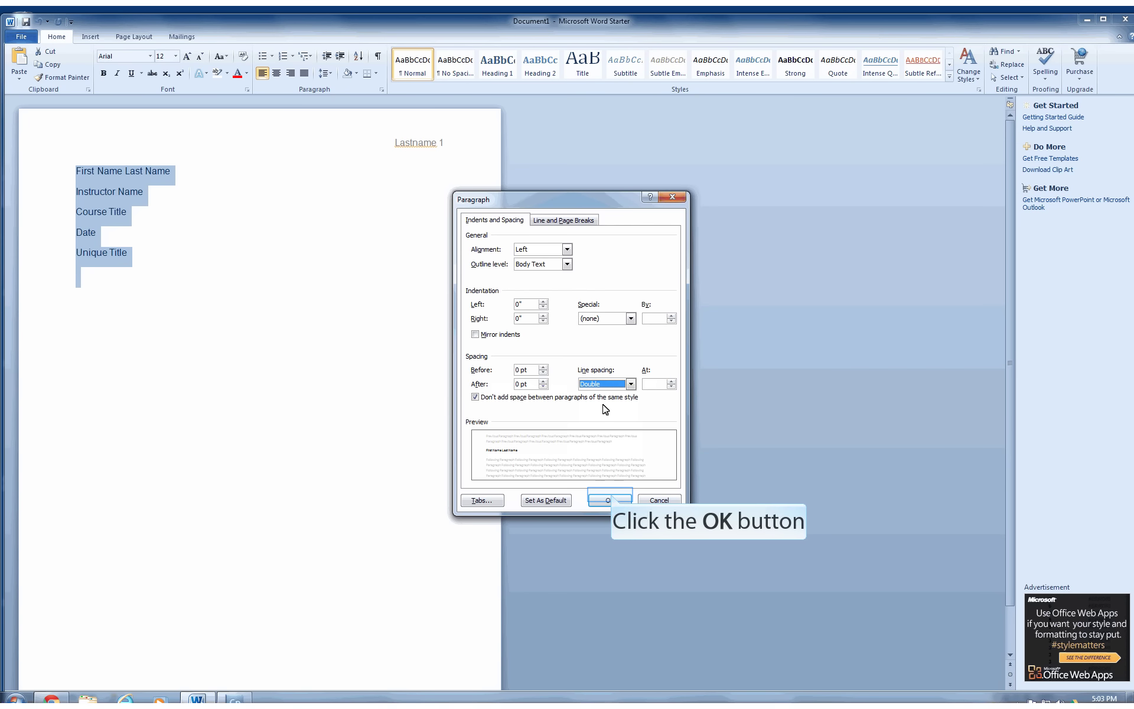
click(611, 497)
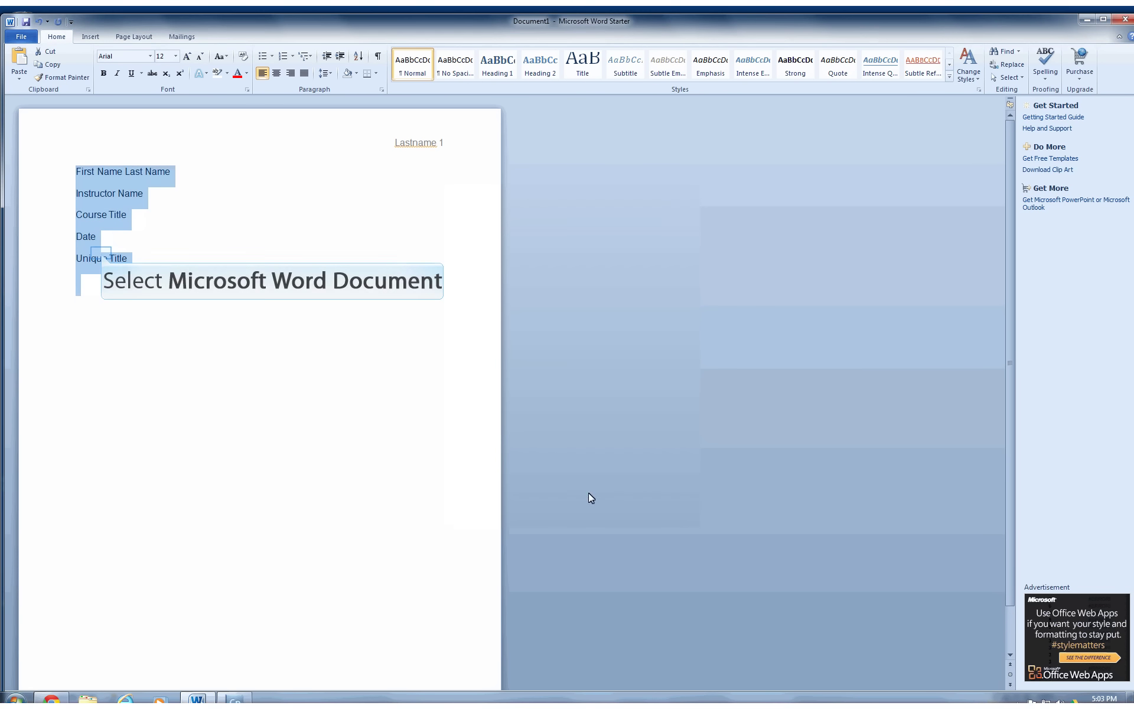
Step: Center the "Unique Title" line on the page
click(101, 254)
double_click(101, 258)
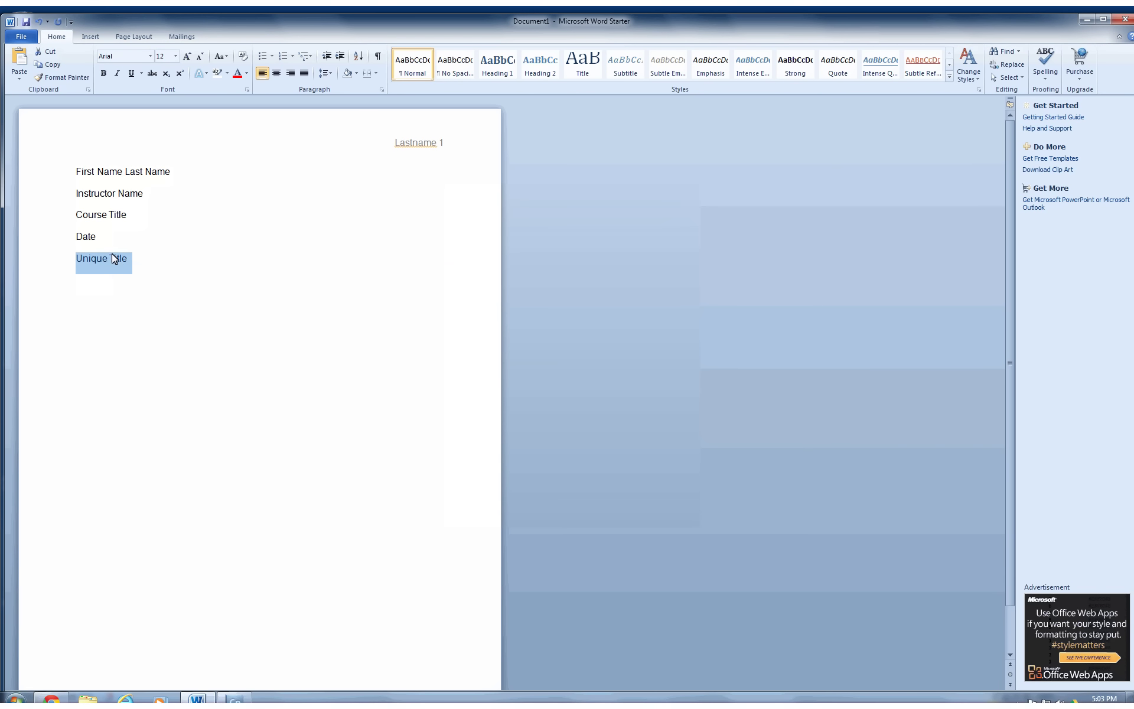
right_click(115, 260)
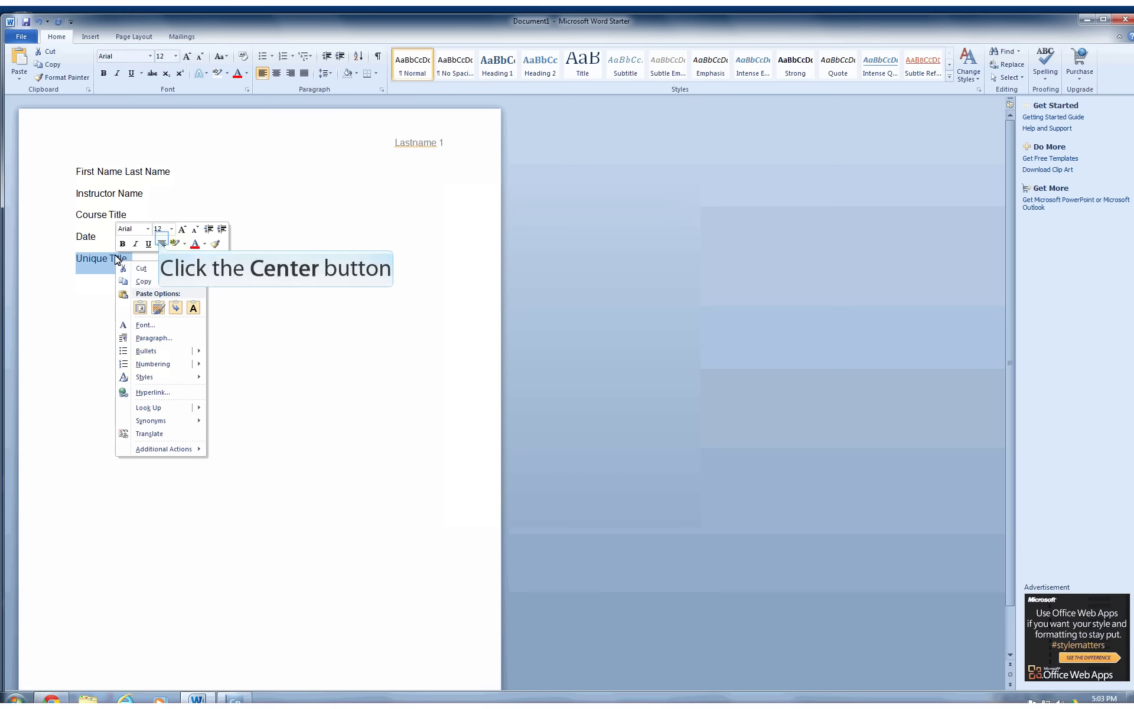
click(161, 244)
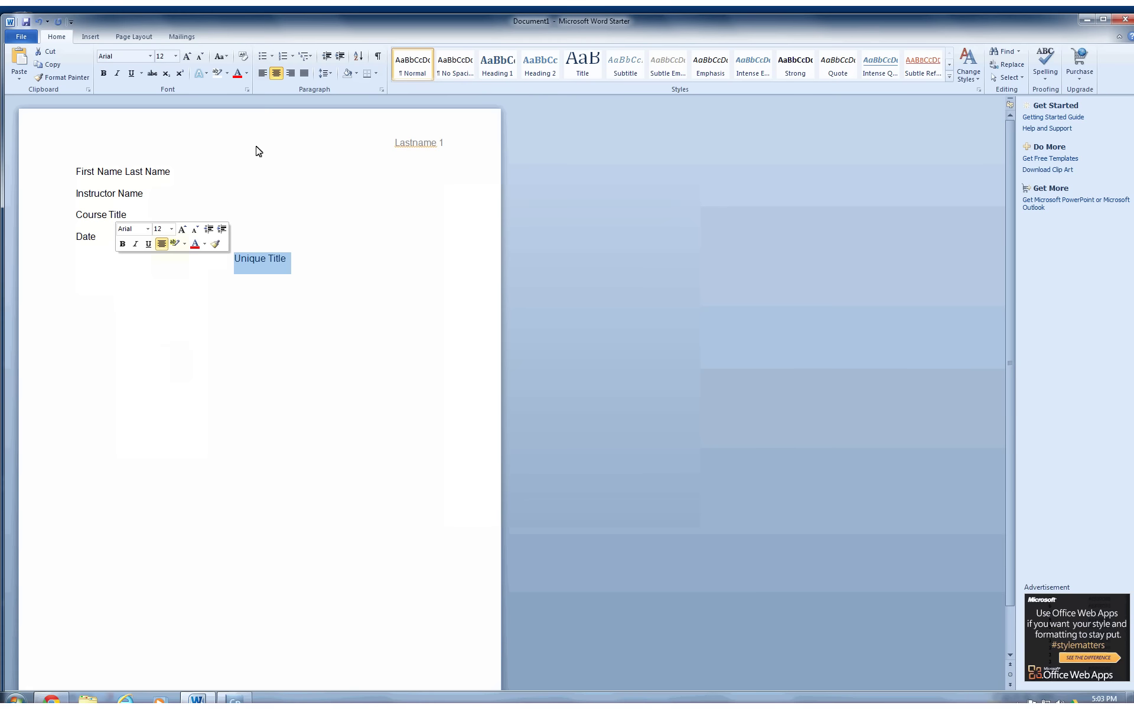
click(264, 68)
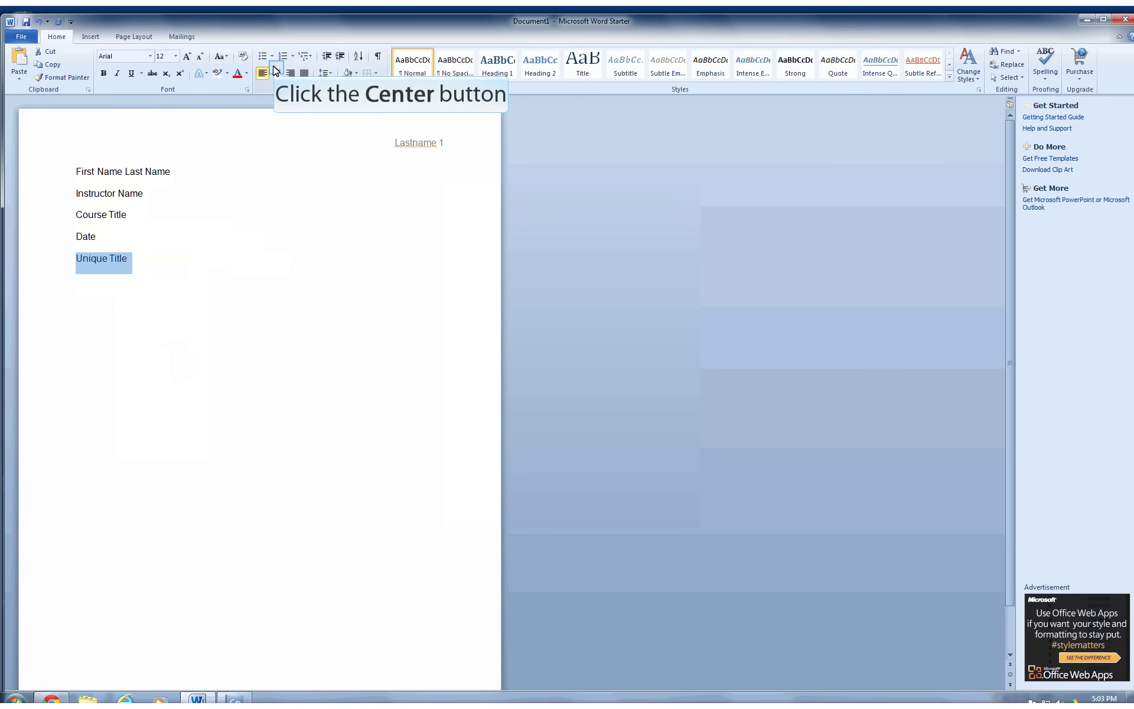
click(277, 69)
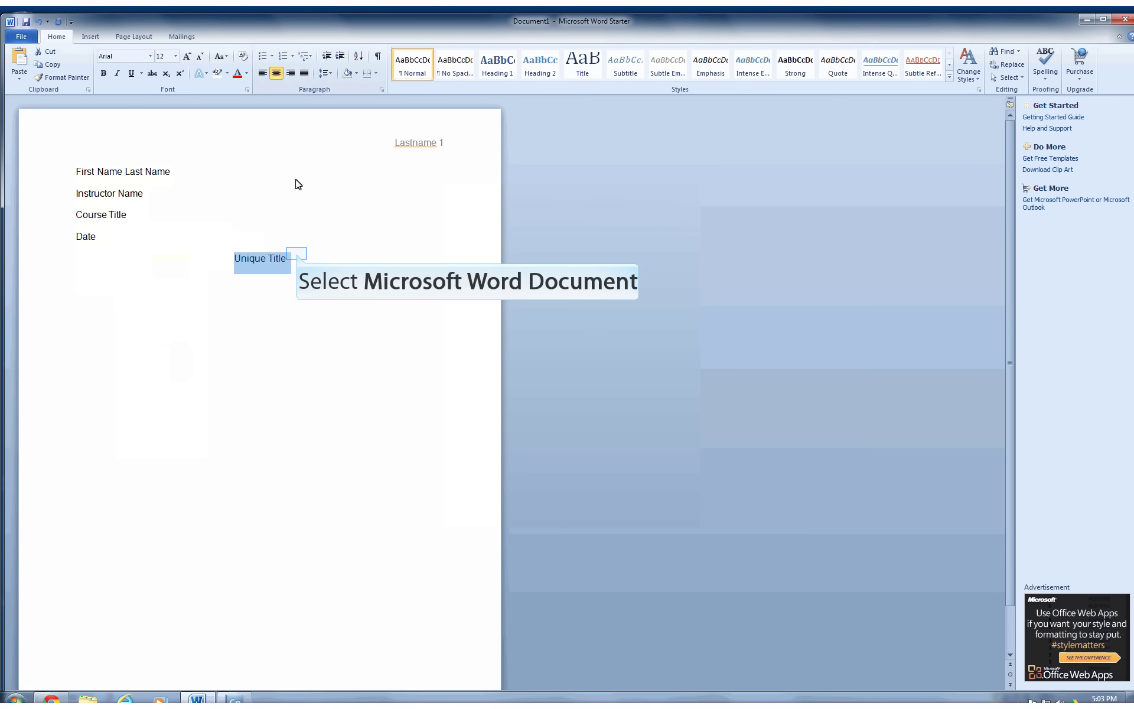
Step: Start a new left-aligned paragraph directly below the "Unique Title" line
click(298, 254)
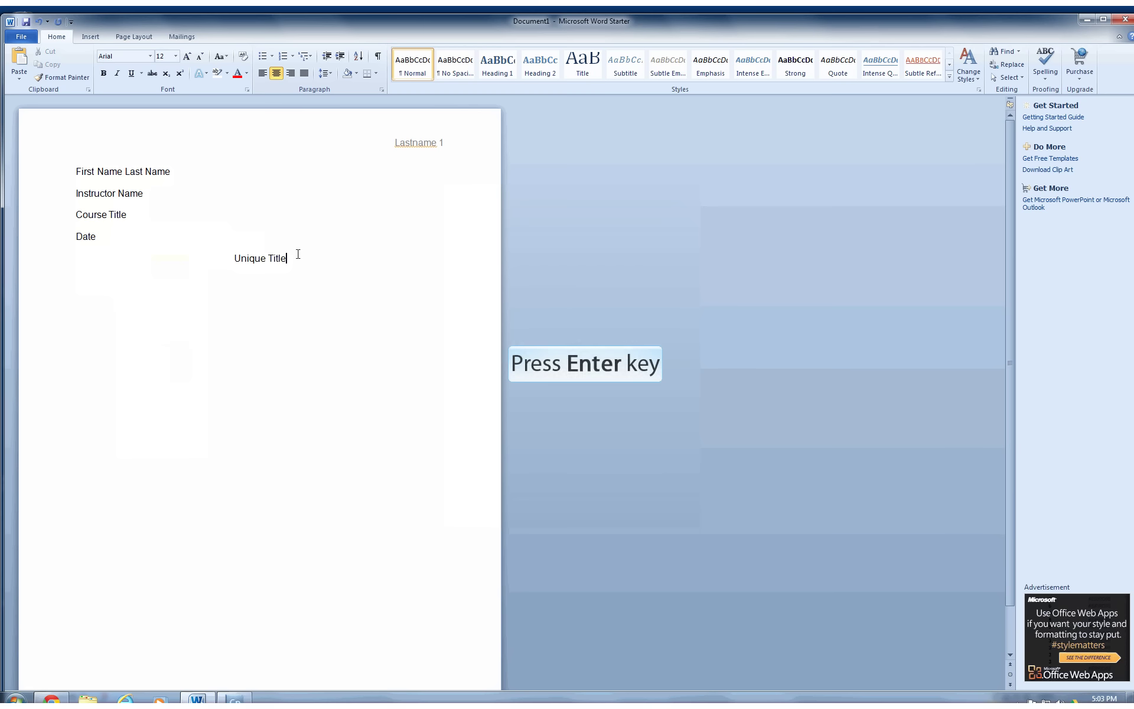
key(Return)
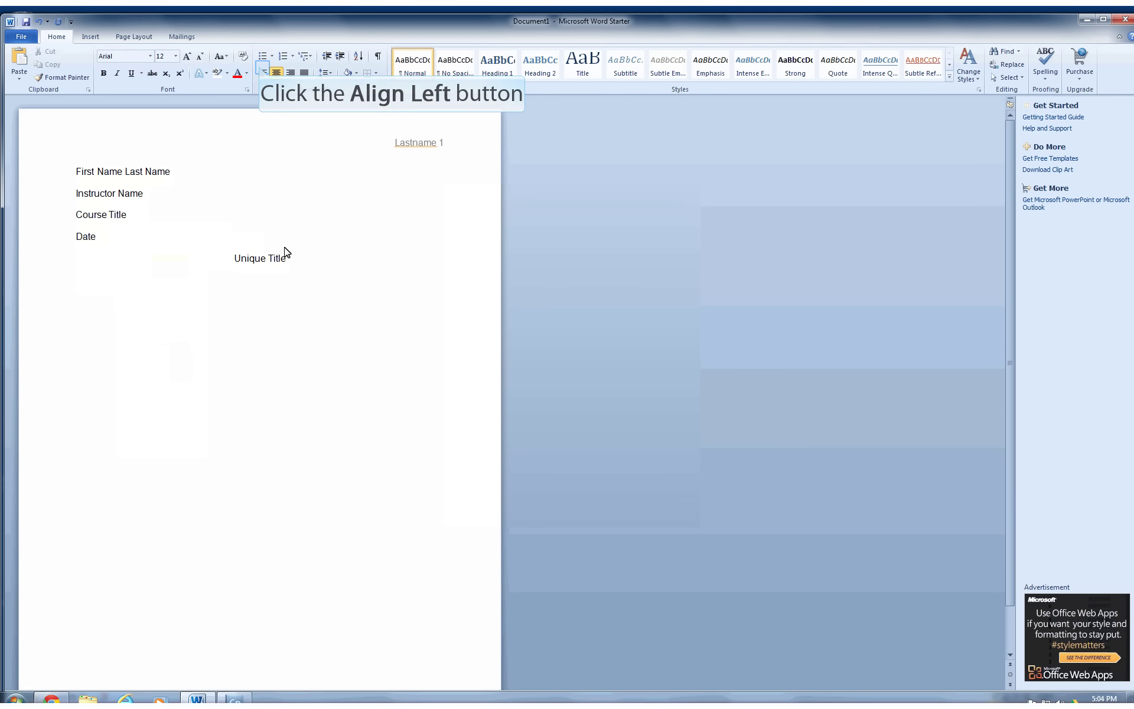
click(261, 72)
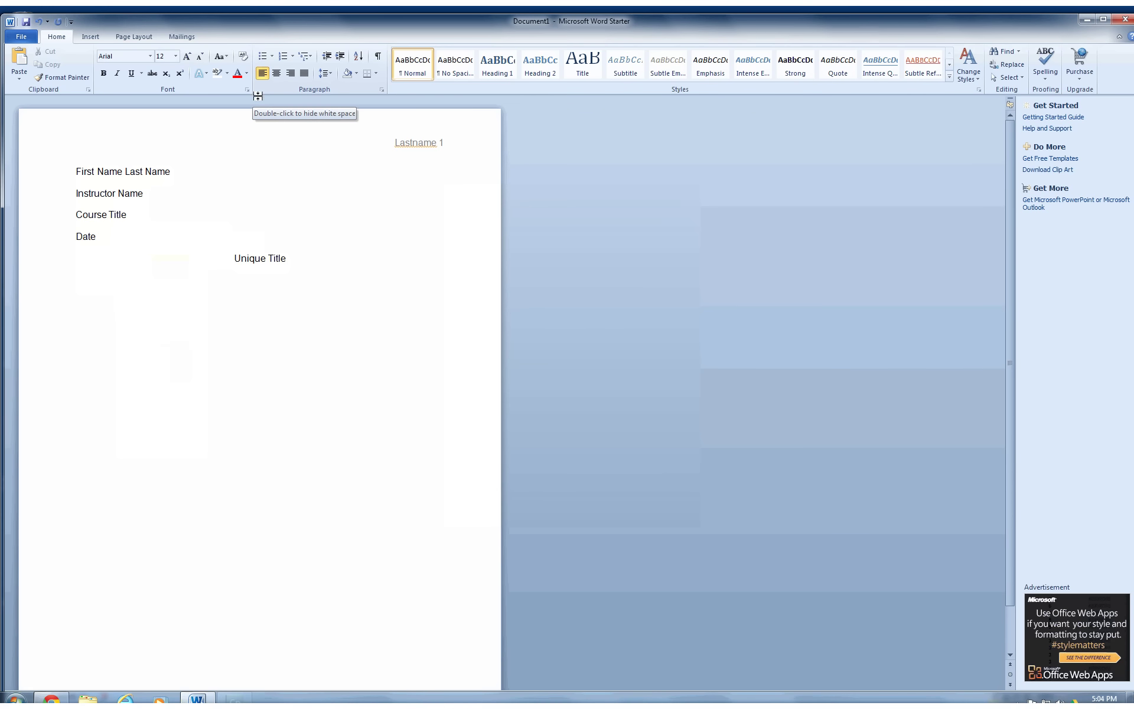
Step: Begin an indented body paragraph below the title with "Type your paper and print it on a standard 8.5 x 11 inch paper."
click(109, 296)
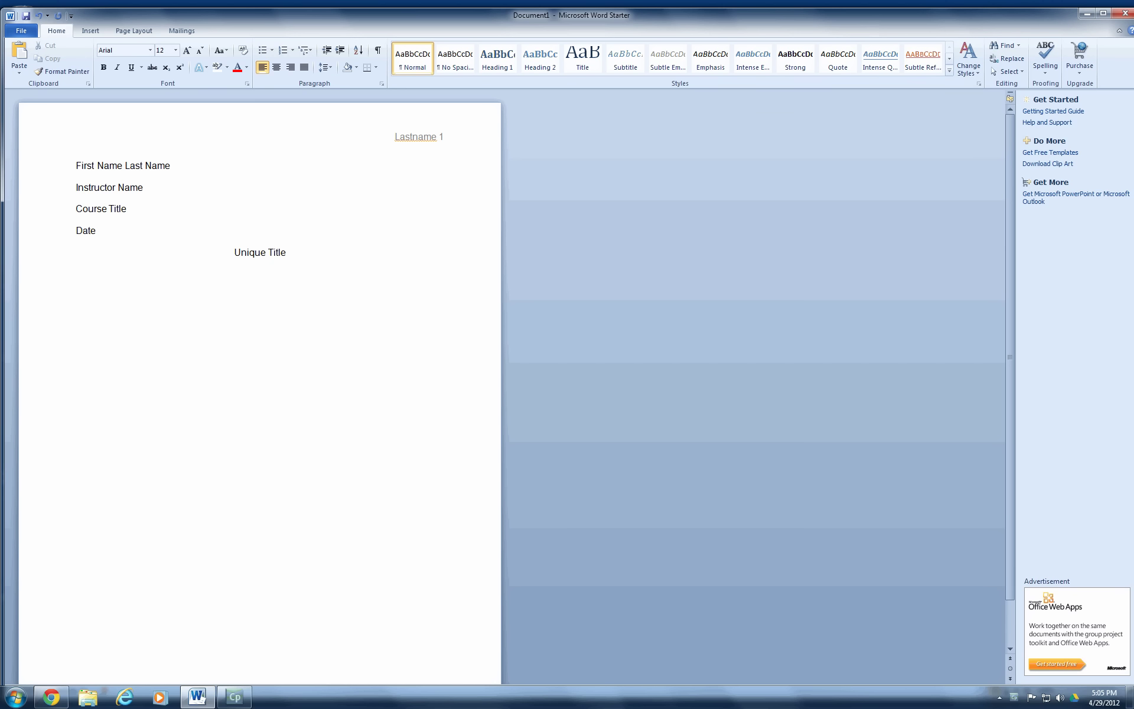
text(Type your paper and print it on a standard)
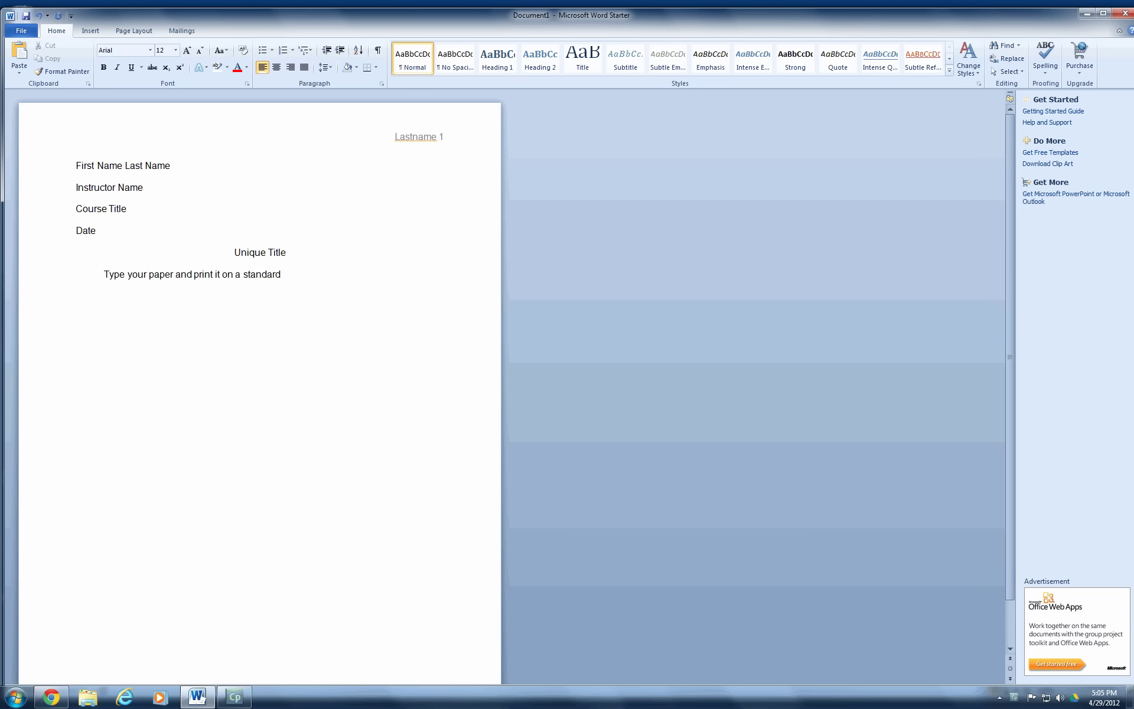
text( 8 )
text(5 x 11 inch paper.)
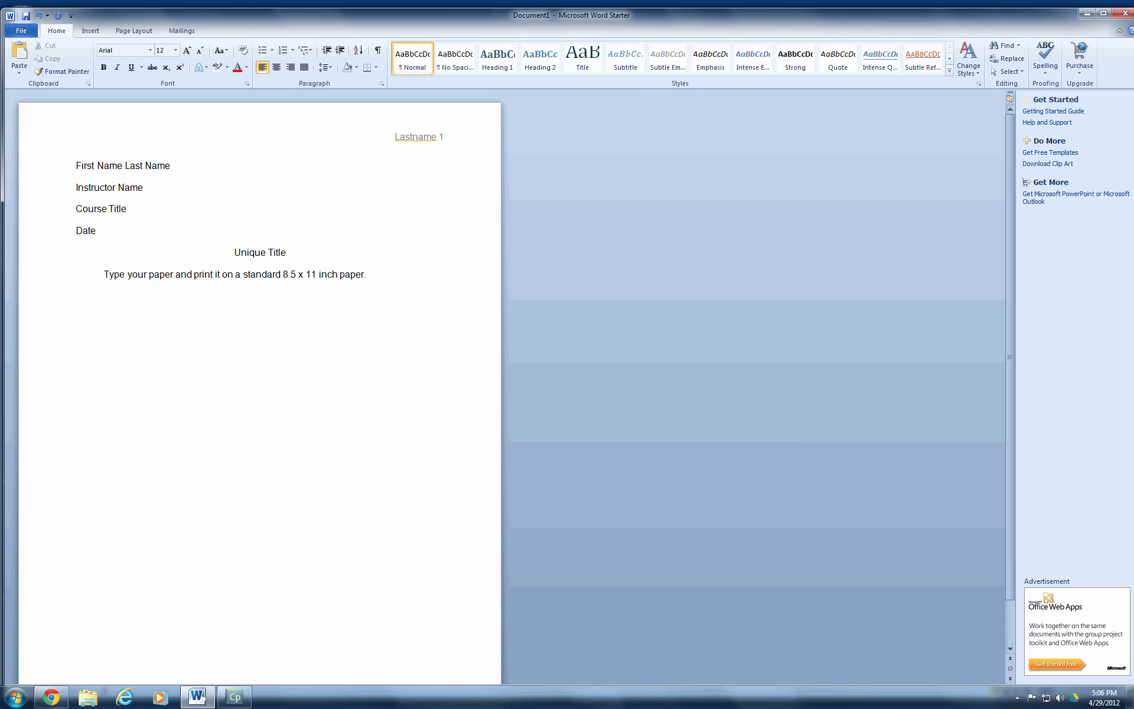
Step: Continue the body paragraph with "Place only one space after the punctuation marks. Make sure you doublespace throughout the entire paper."
text(Place only)
text( one space)
text( after)
text( the pu)
text(nctuation)
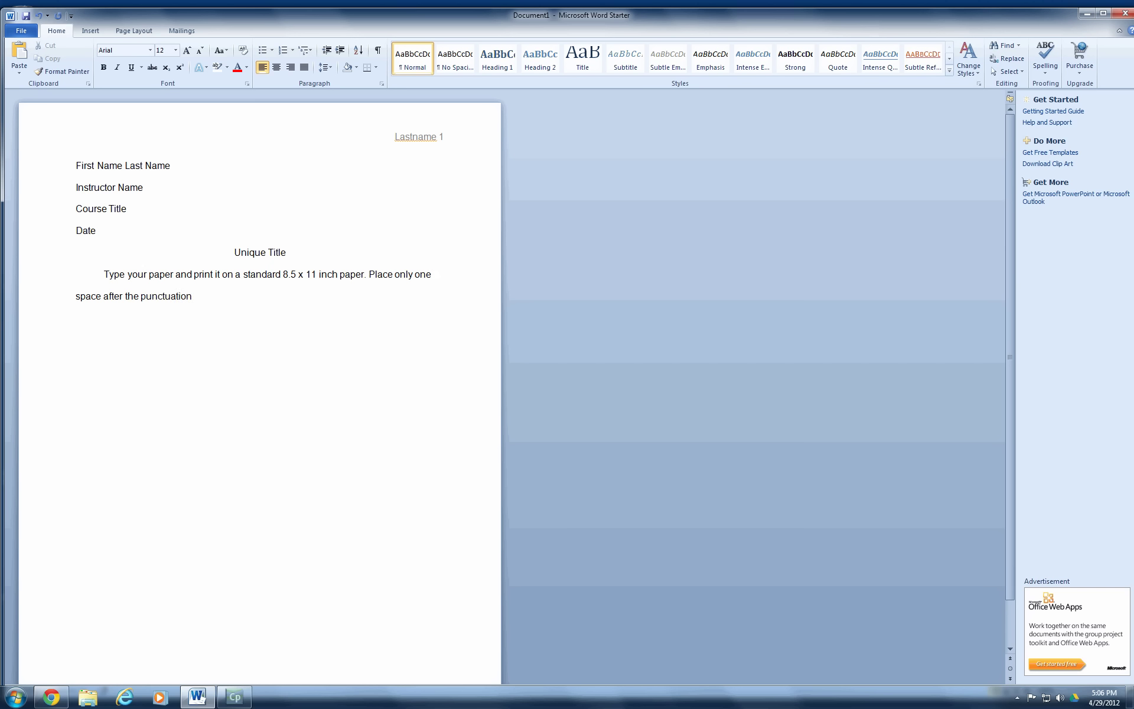
text( marks. Make sure you doublespace)
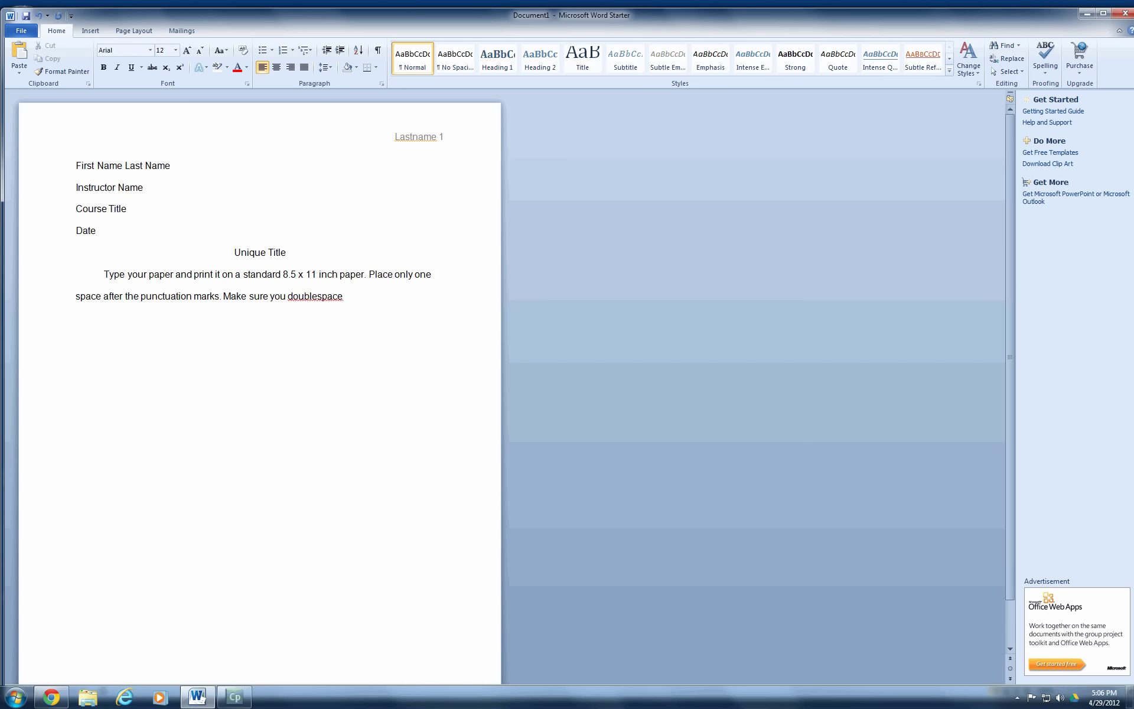
text( throughout the entire paper.)
Step: Correct the misspelled word "doublespace" in the body paragraph to the suggested spelling "double-space"
right_click(317, 296)
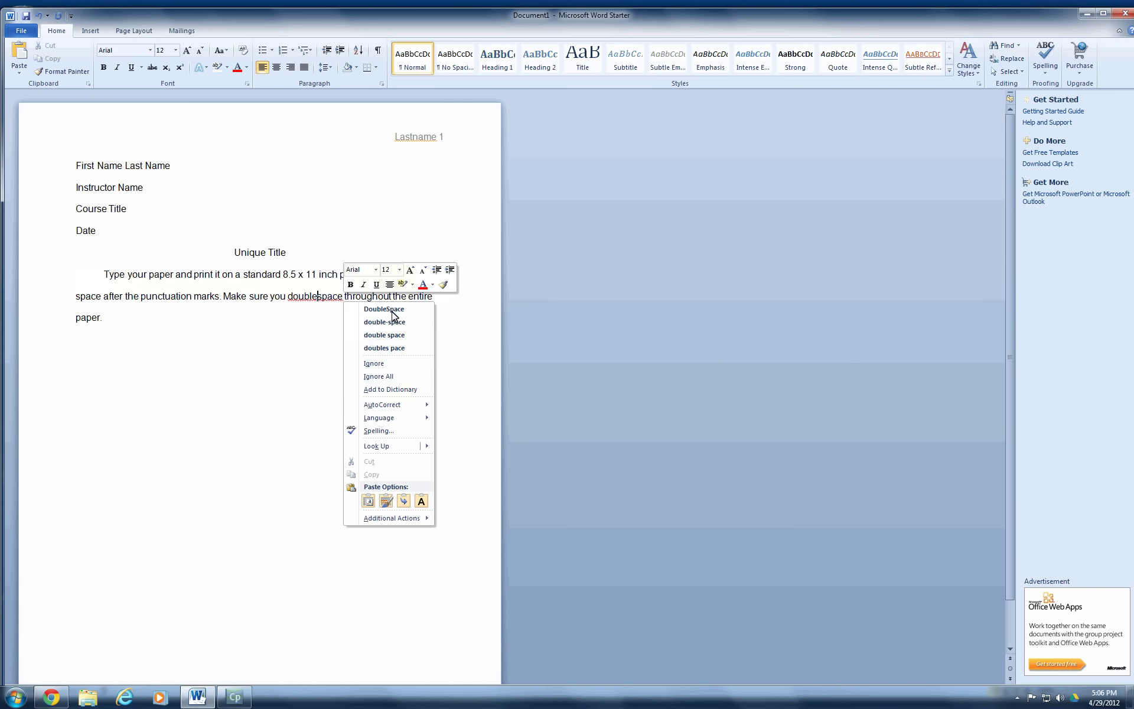
click(385, 322)
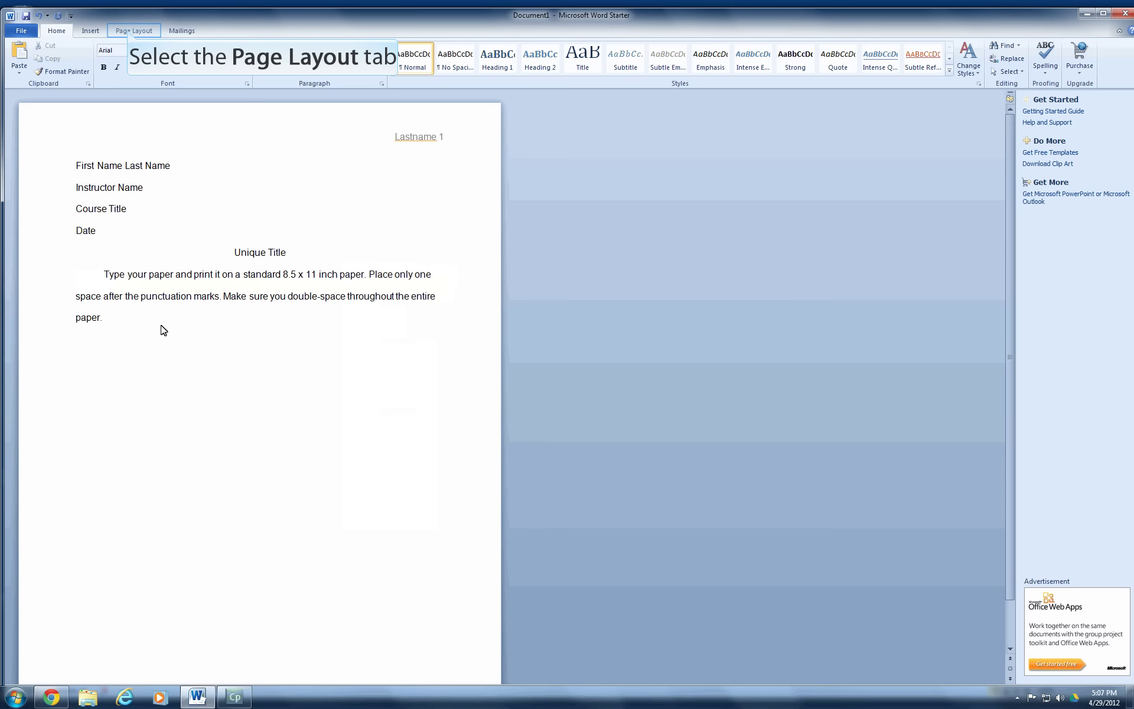
Step: Try the Narrow page margins of 0.5" on all sides and return the document to the Normal 1" margins
click(130, 32)
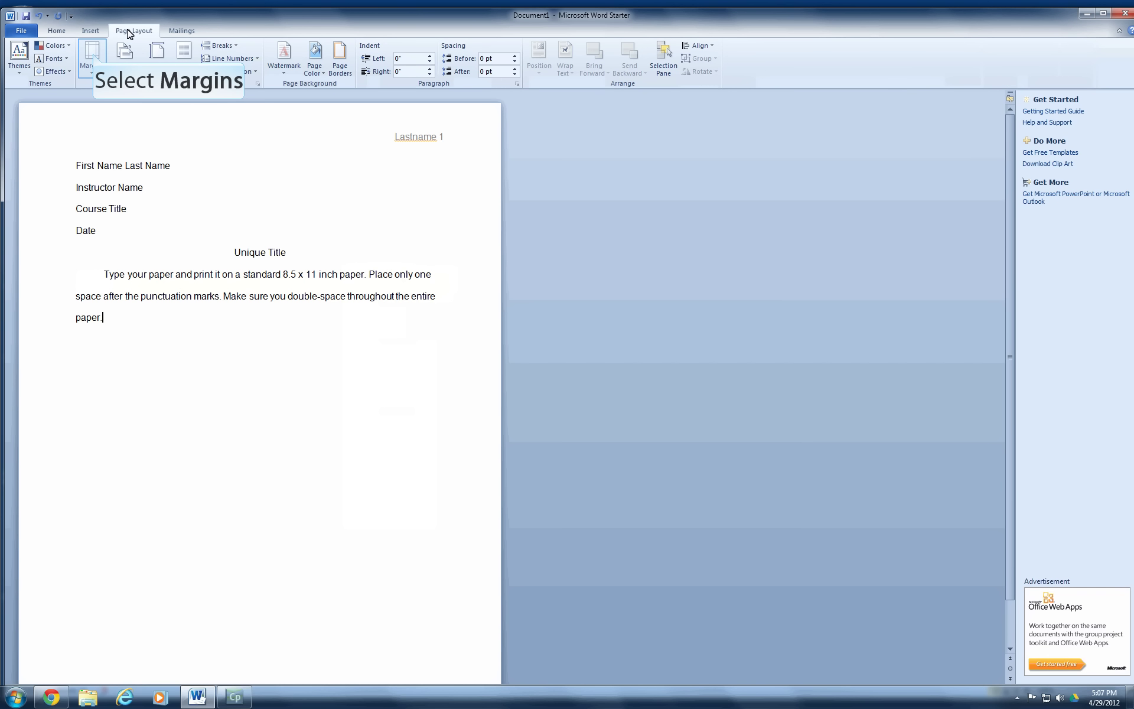
click(93, 57)
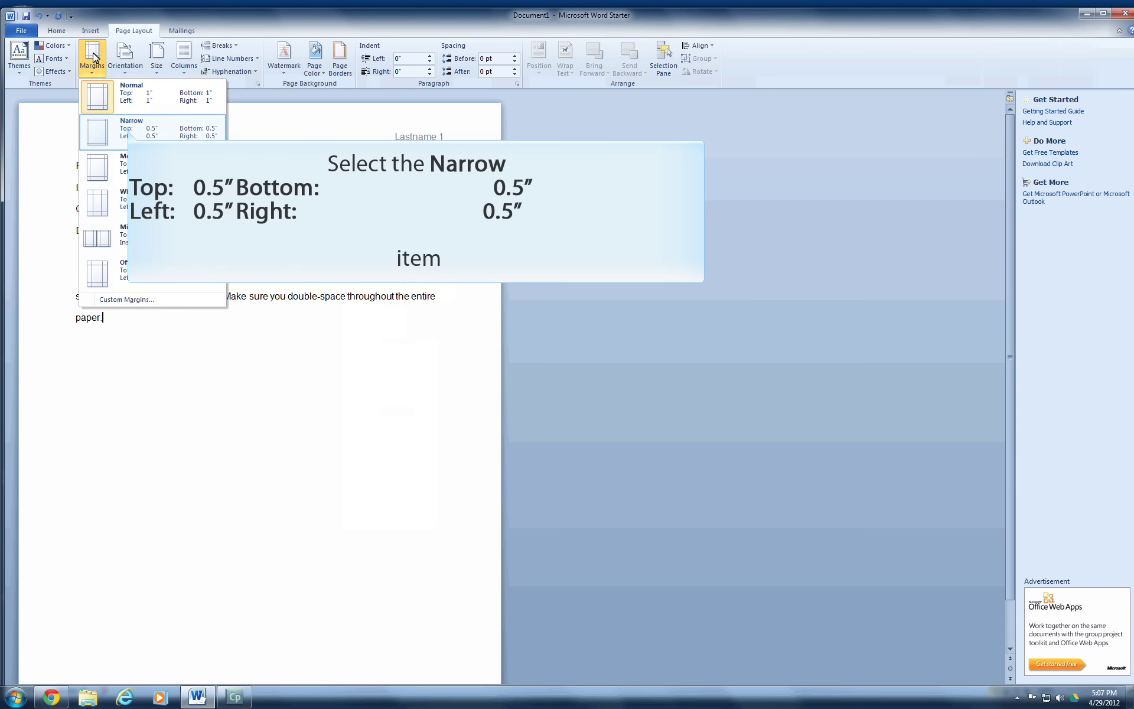
click(129, 134)
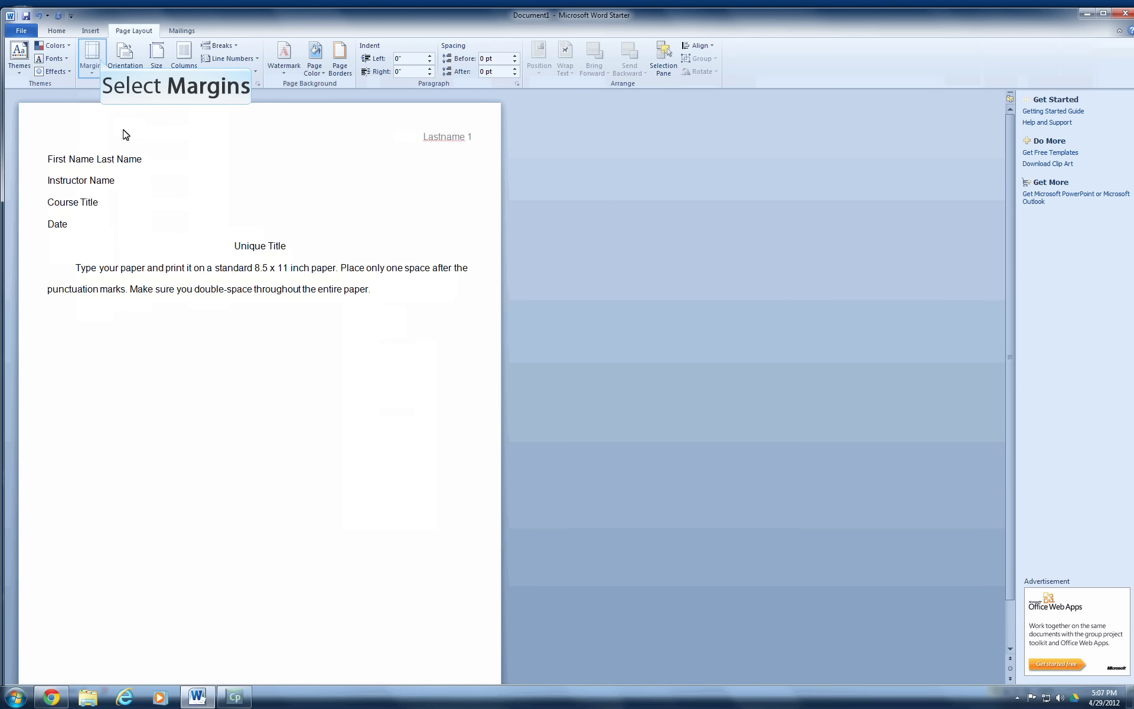
click(100, 62)
click(124, 98)
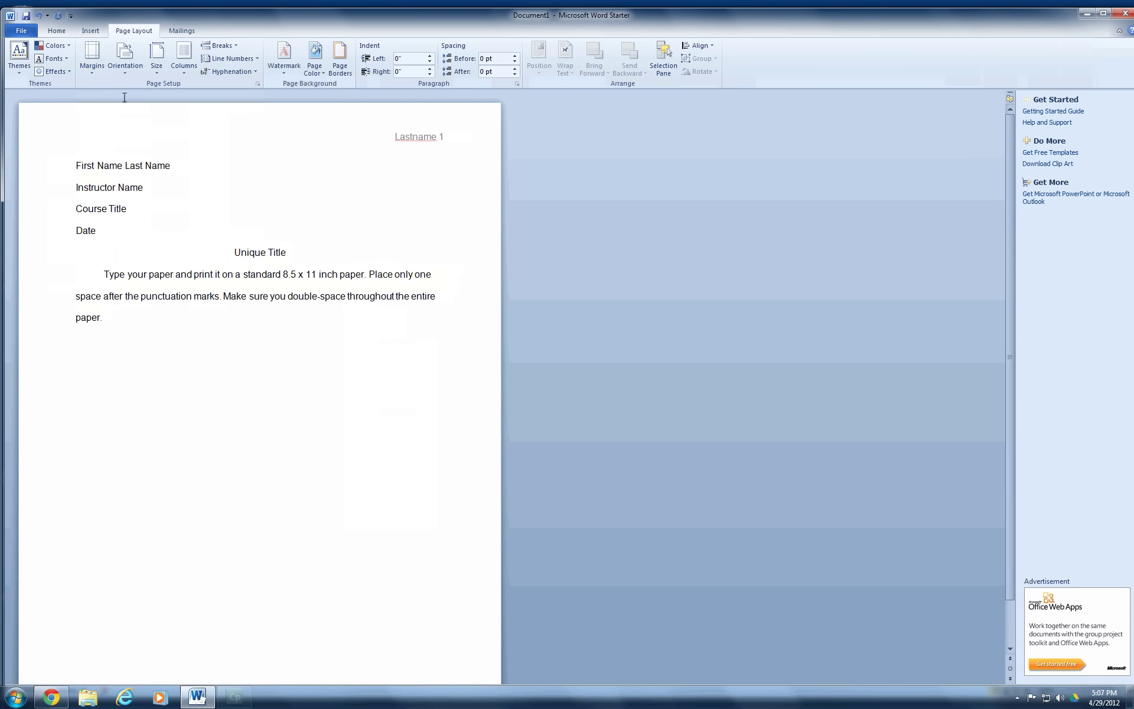